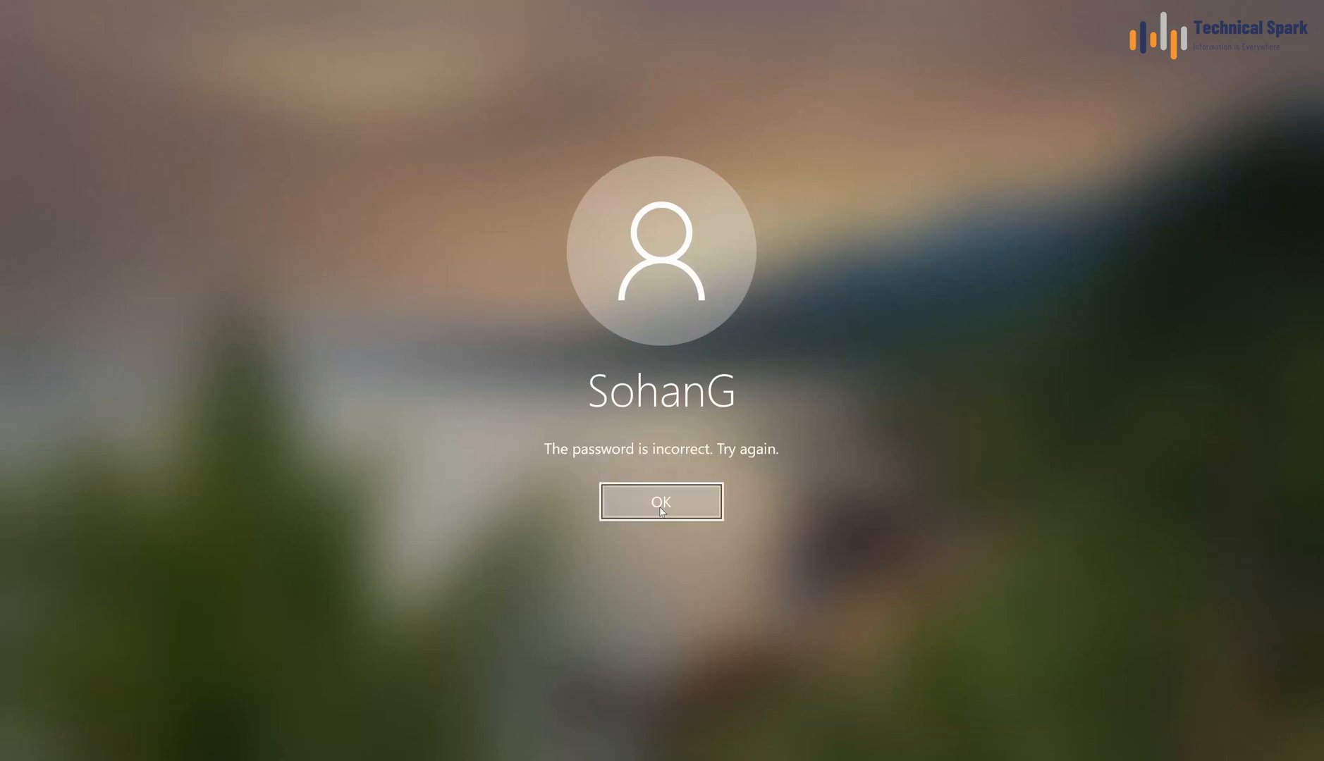
- Try to sign in to the locked Windows account by submitting guesses for the account password
{"action": "key", "text": "Return"}
{"action": "left_click", "coordinate": [780, 463]}
{"action": "left_click", "coordinate": [675, 518]}
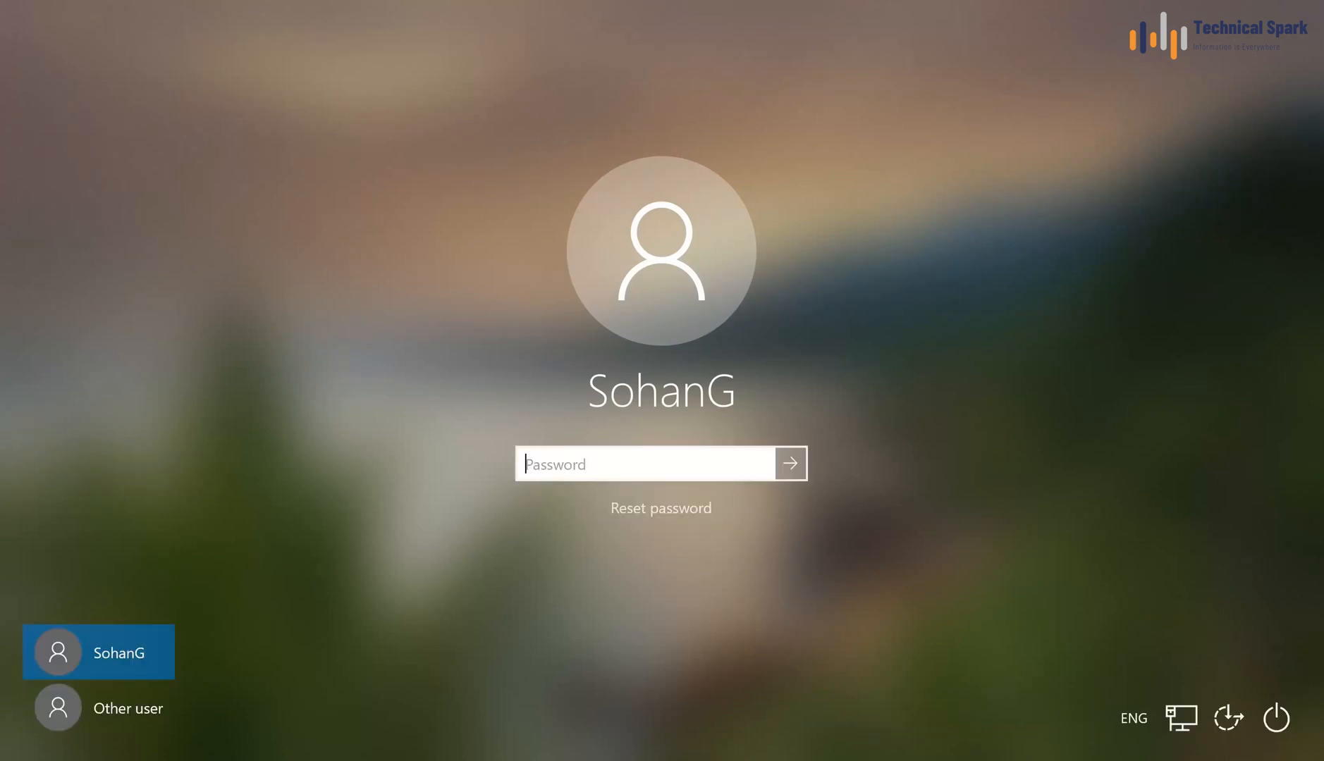
{"action": "type", "text": "••••••"}
{"action": "key", "text": "Return"}
{"action": "key", "text": "Return"}
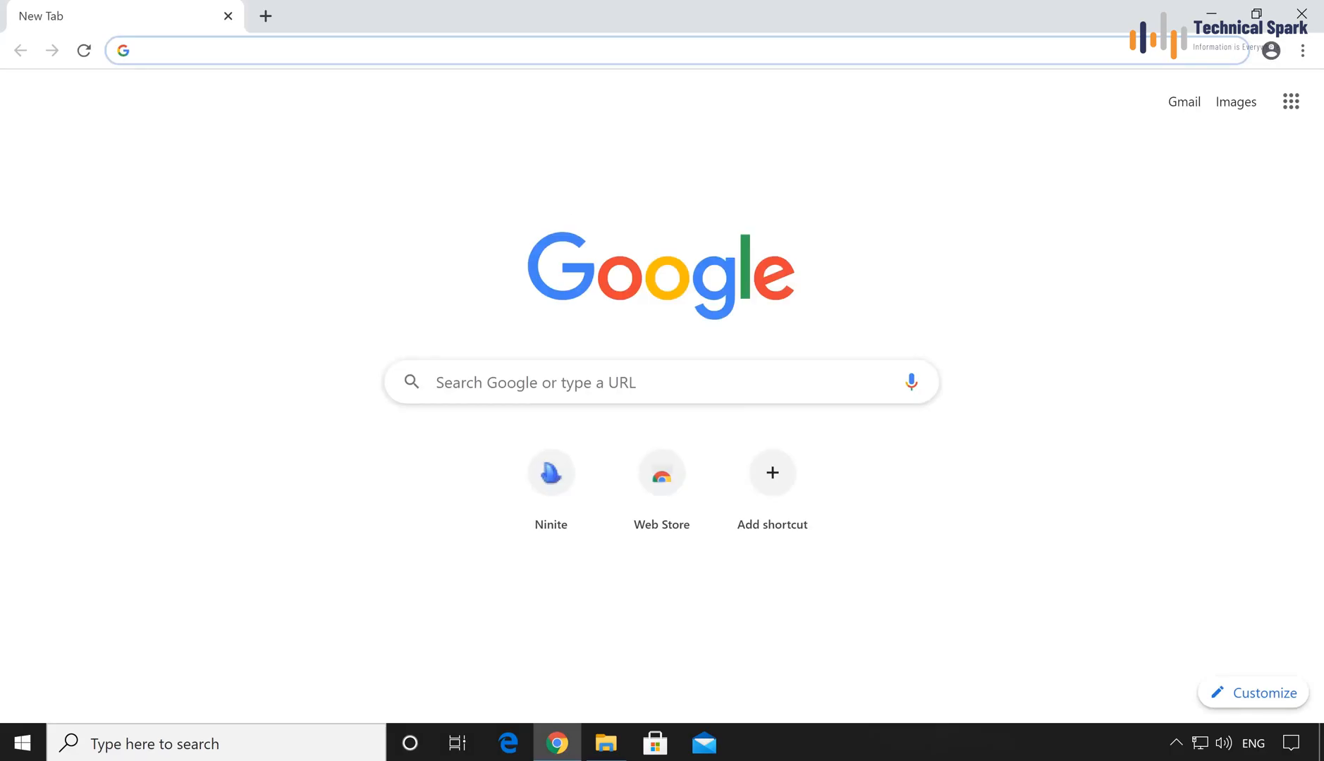
- Go to lazesoft.com in the browser and open the site's product download page
{"action": "type", "text": "laze"}
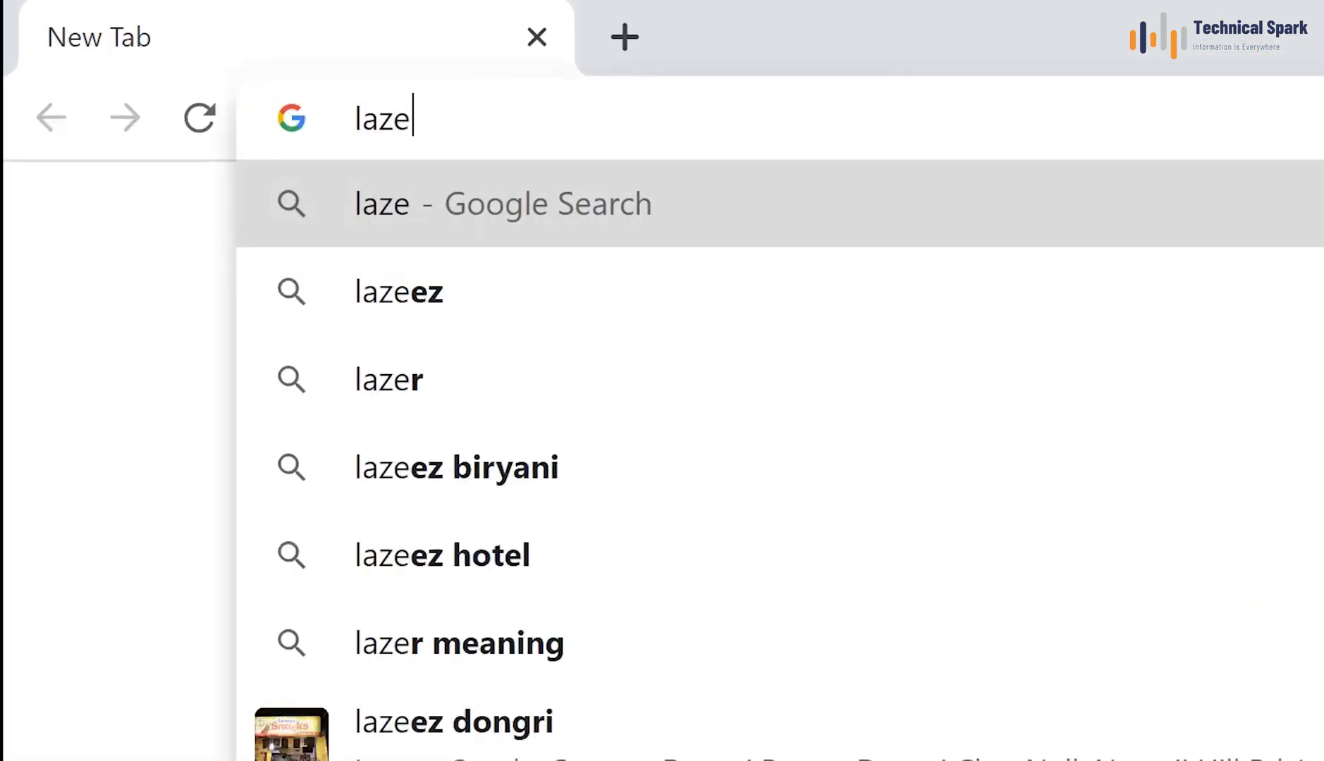
{"action": "type", "text": "soft.com"}
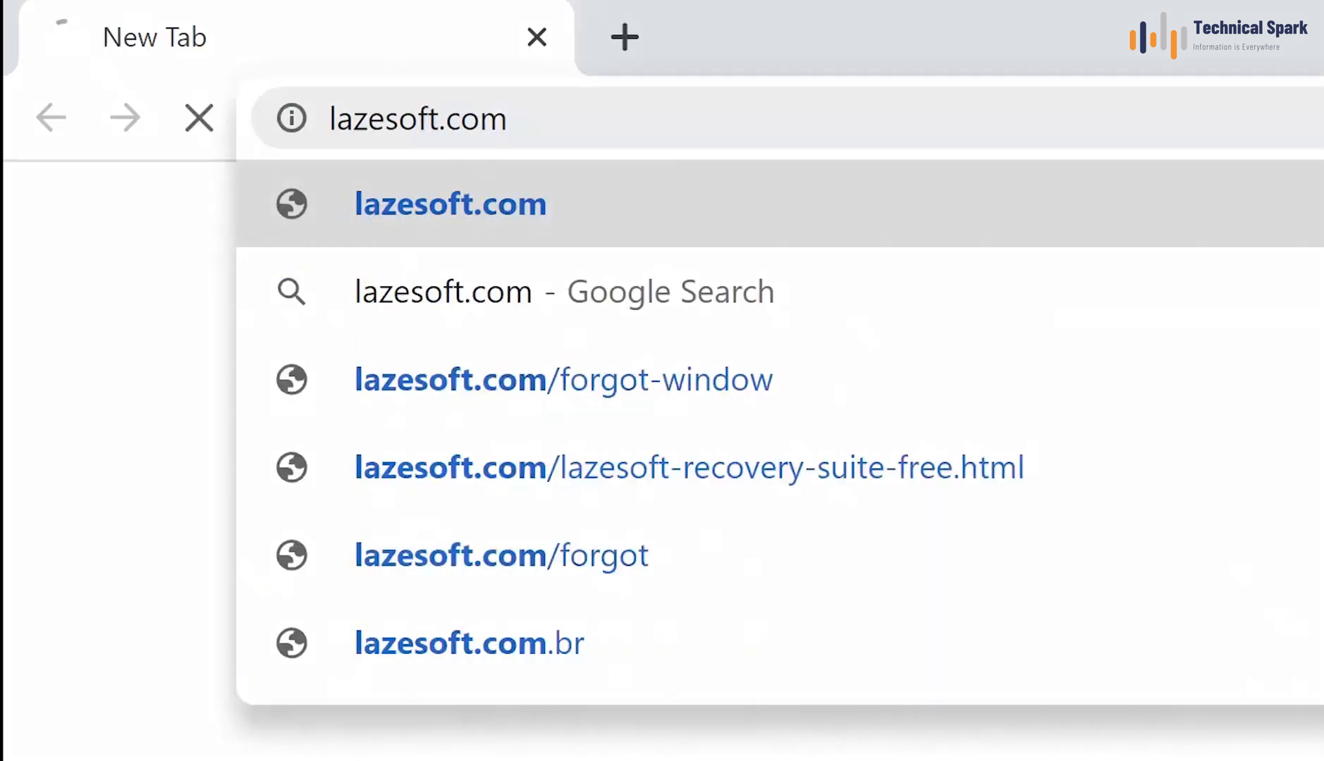
{"action": "key", "text": "Return"}
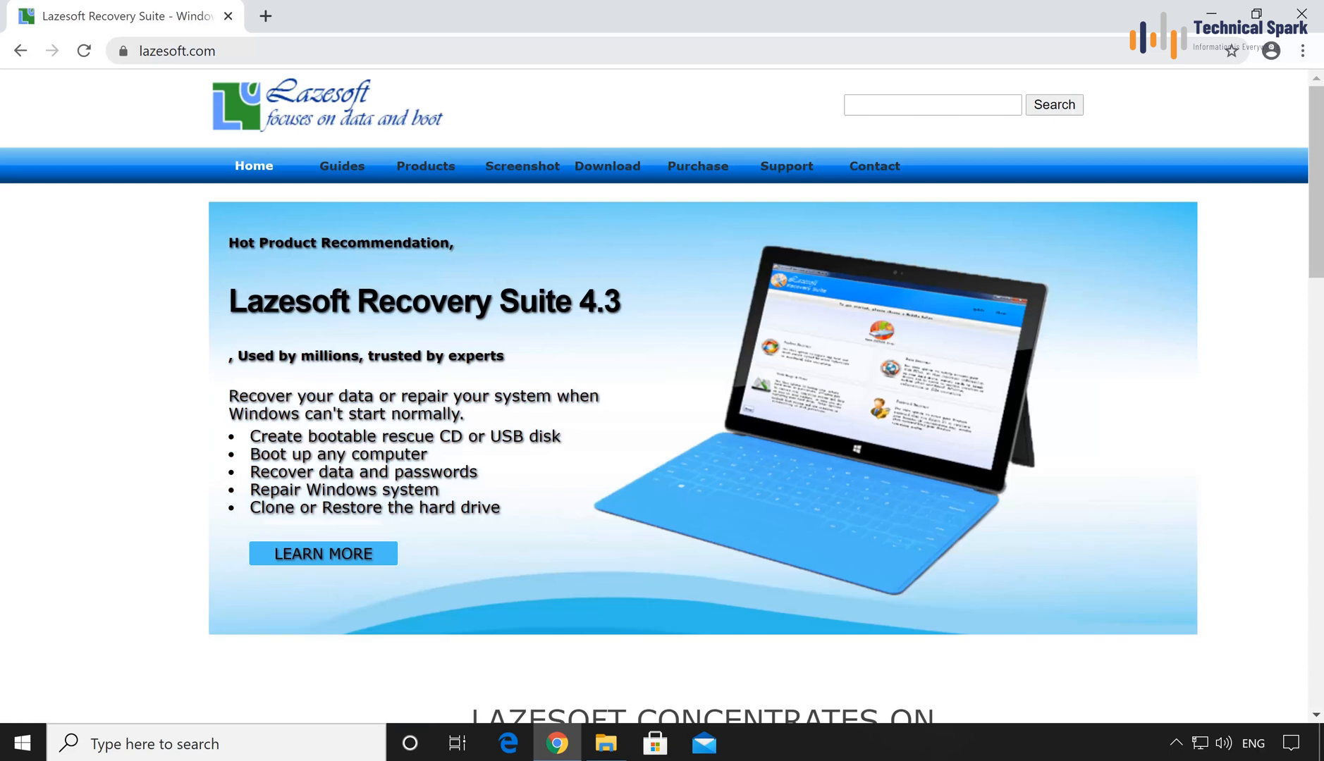
{"action": "left_click", "coordinate": [617, 181]}
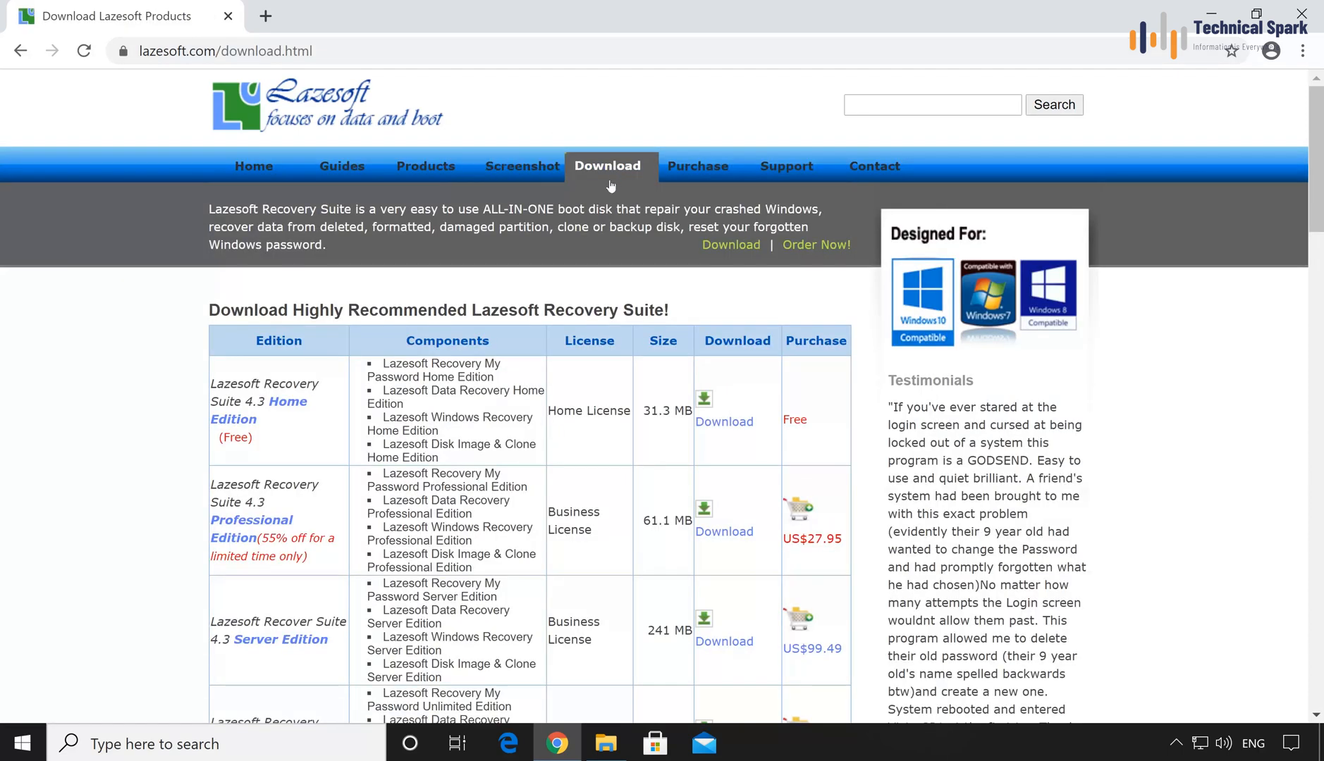
- Download the free Lazesoft Recovery Suite 4.3 Home Edition and show the downloaded lsrshsetup.exe in its folder
{"action": "left_click_drag", "start_coordinate": [291, 427], "coordinate": [219, 443]}
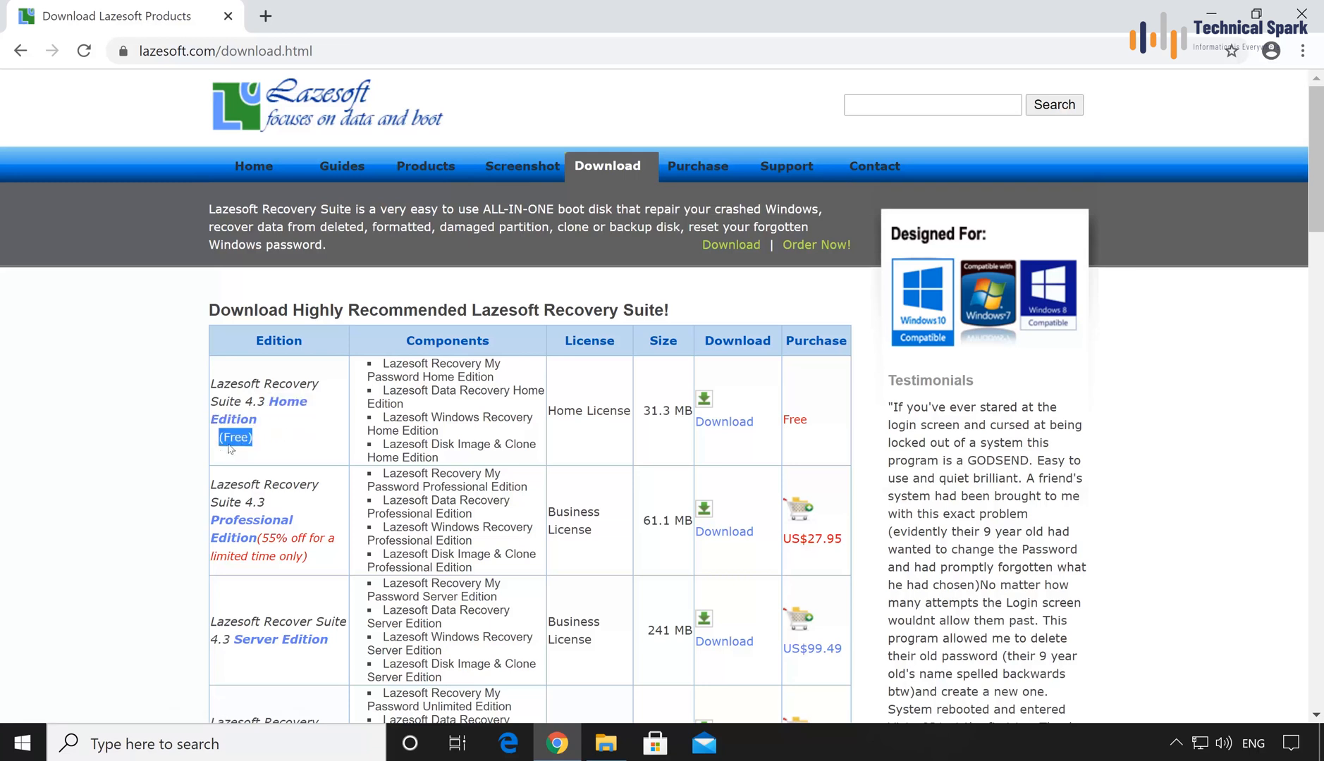
{"action": "left_click", "coordinate": [713, 423]}
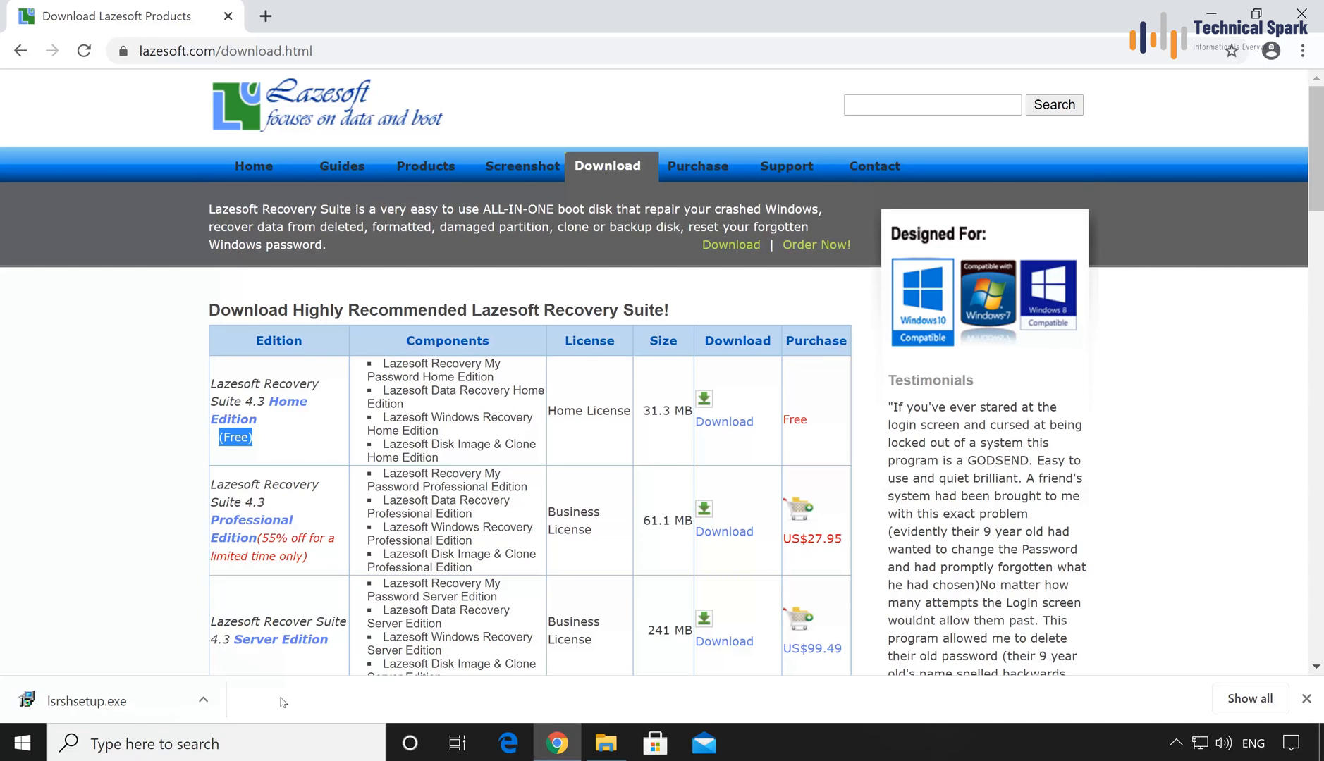
{"action": "left_click", "coordinate": [203, 700]}
{"action": "left_click", "coordinate": [244, 638]}
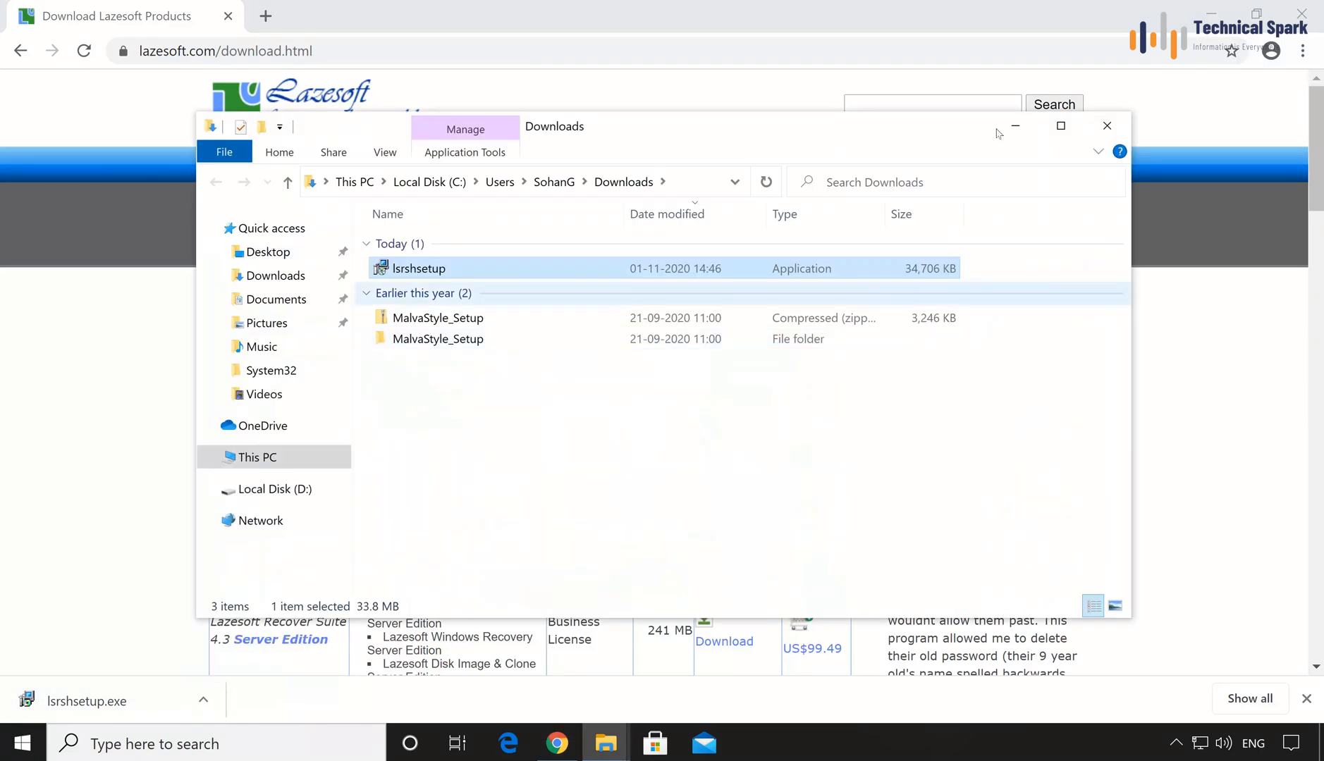
- Install Lazesoft Recovery Suite Home Edition from lsrshsetup with the license accepted and default options, and close the launched suite
{"action": "left_click", "coordinate": [1301, 12]}
{"action": "double_click", "coordinate": [413, 273]}
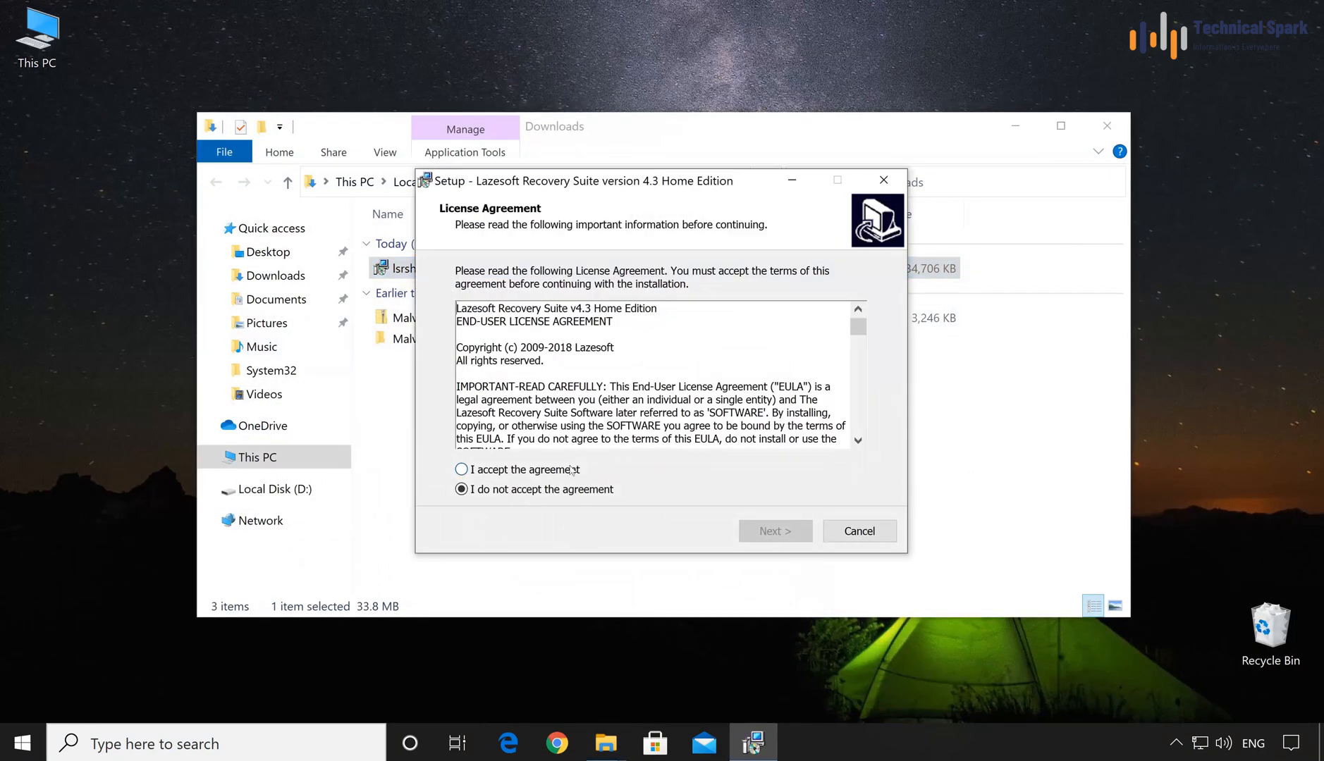
{"action": "left_click", "coordinate": [571, 470]}
{"action": "left_click", "coordinate": [775, 531]}
{"action": "left_click", "coordinate": [776, 530]}
{"action": "left_click", "coordinate": [776, 531]}
{"action": "left_click", "coordinate": [775, 531]}
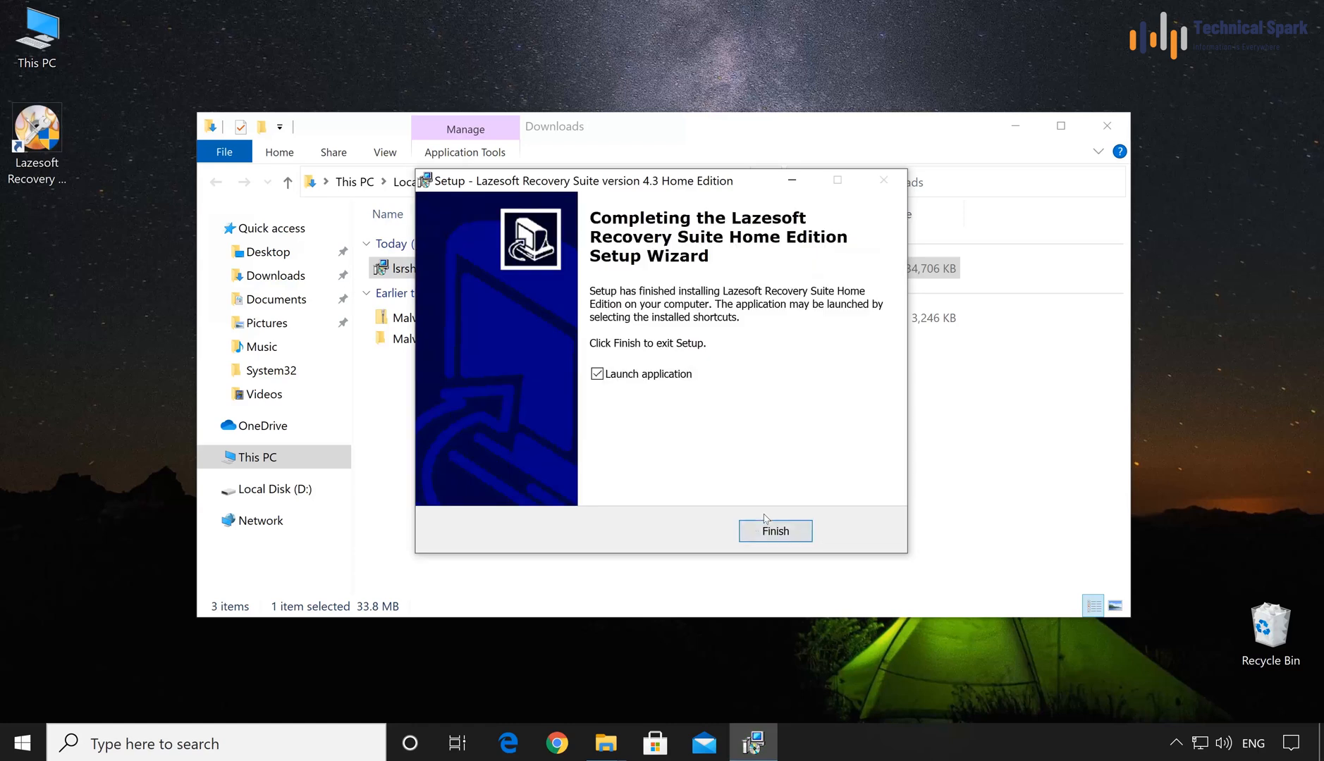
{"action": "left_click", "coordinate": [754, 533]}
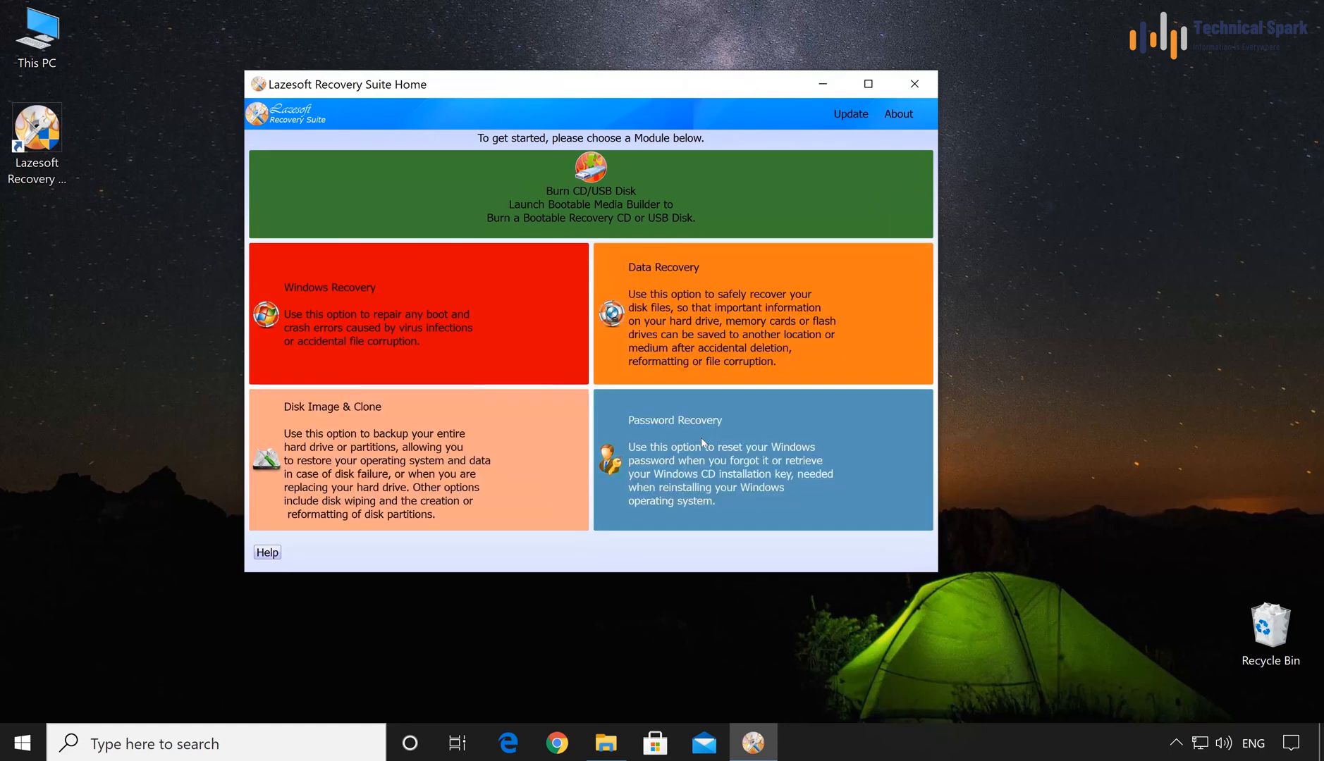
{"action": "left_click", "coordinate": [908, 90]}
- Check the contents and free space of the PENDRIVE (H:) USB drive in File Explorer
{"action": "key", "text": "super+e"}
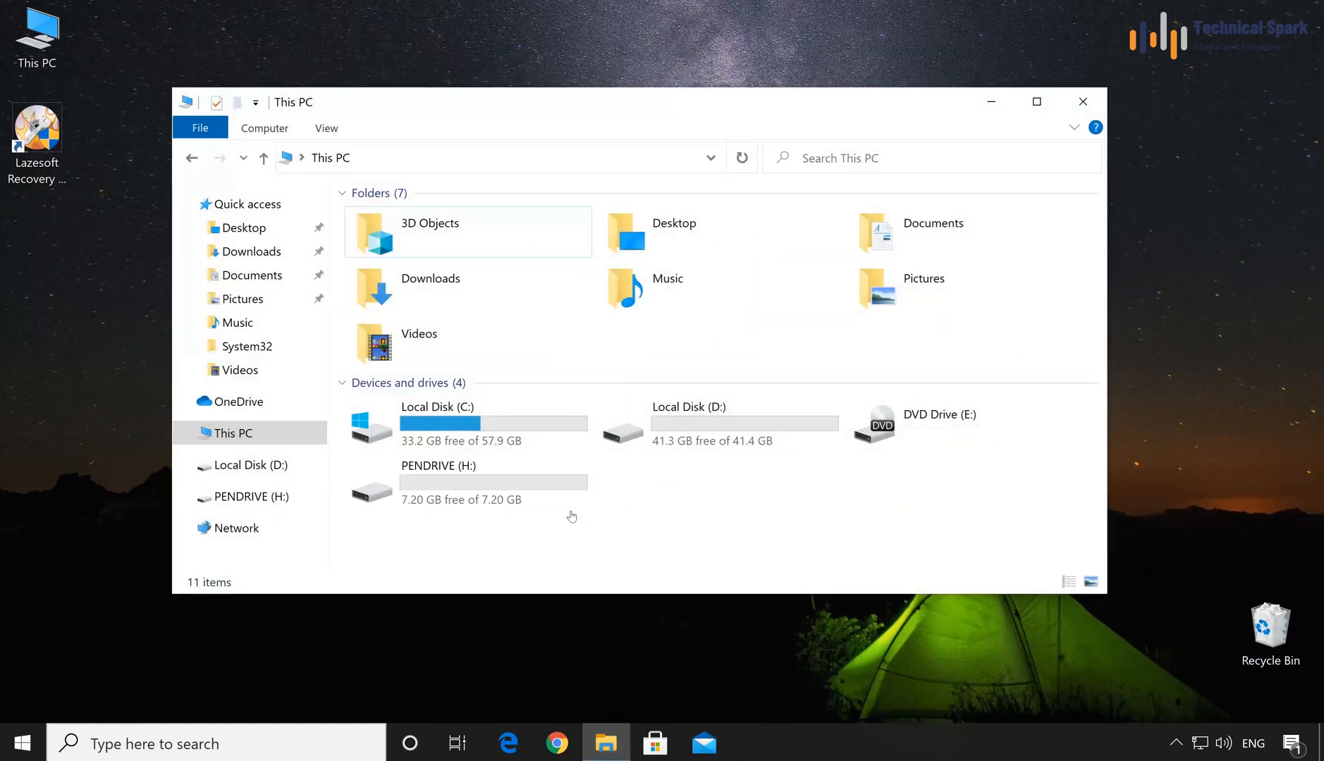
{"action": "double_click", "coordinate": [513, 487]}
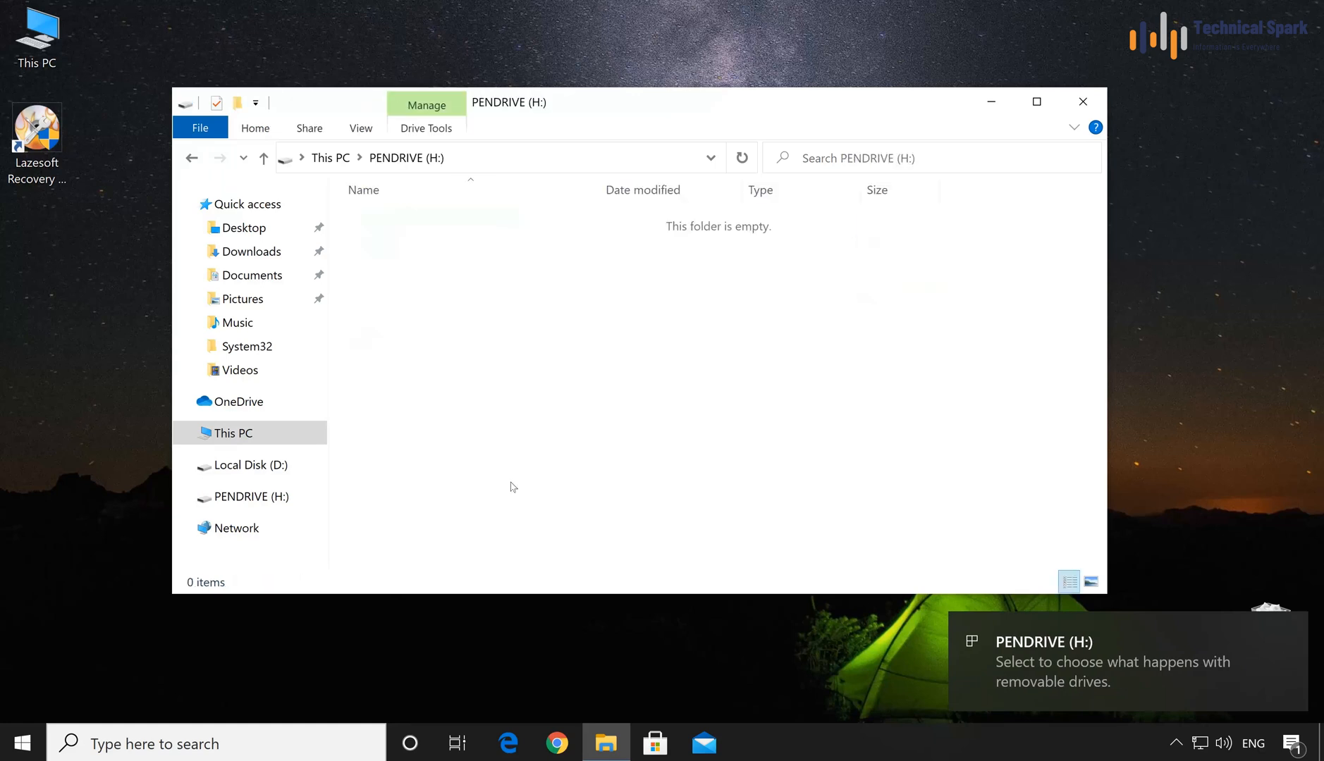
{"action": "key", "text": "alt+Left"}
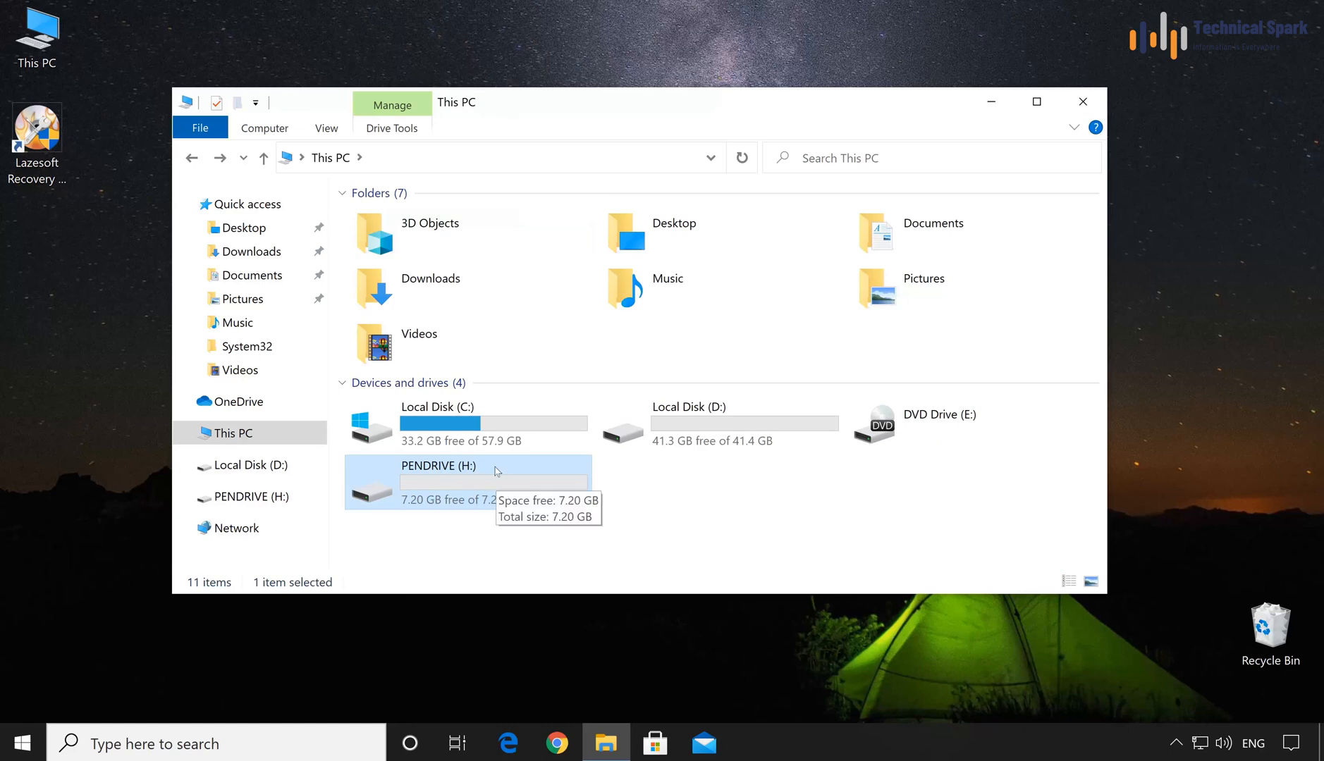
{"action": "left_click", "coordinate": [466, 530]}
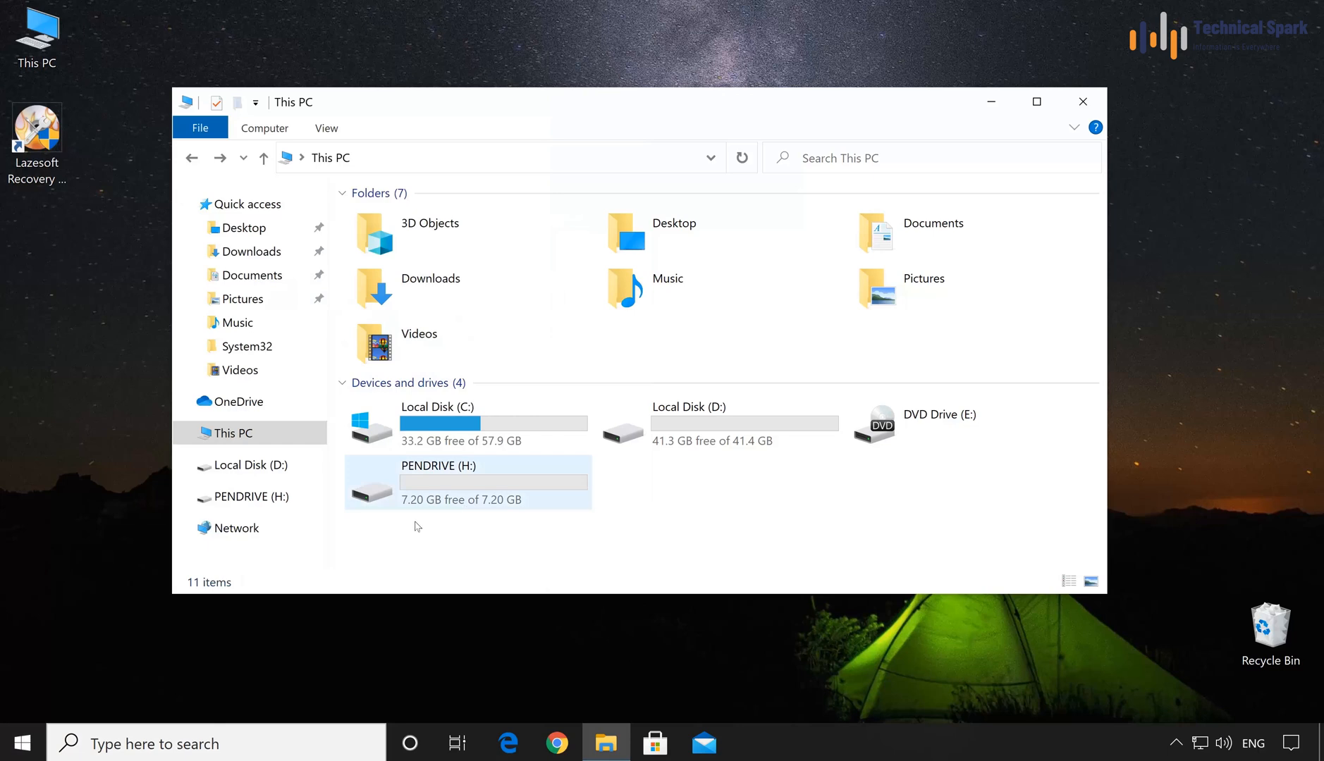
- Launch Lazesoft Recovery Suite Media Builder and set the target computer's Windows version to Windows 10 64 bit
{"action": "left_click", "coordinate": [28, 743]}
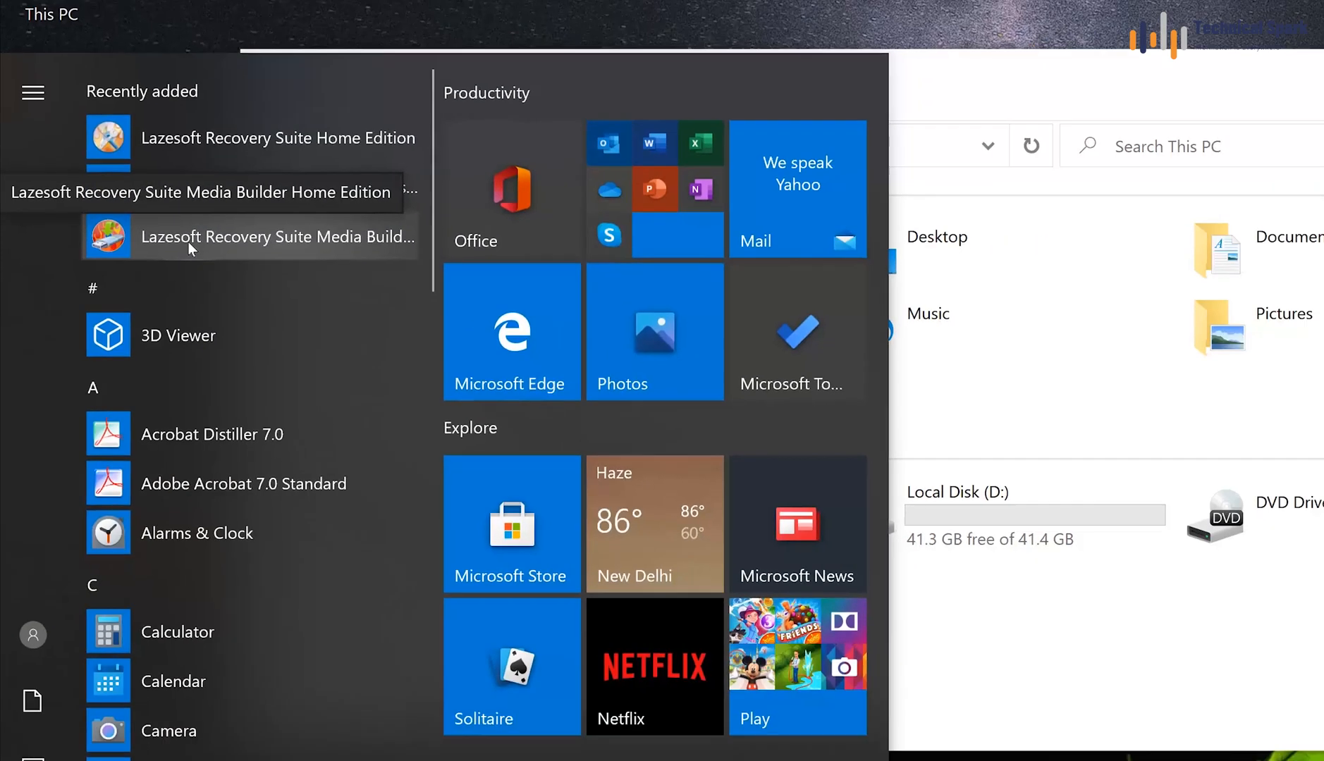
{"action": "left_click", "coordinate": [223, 248]}
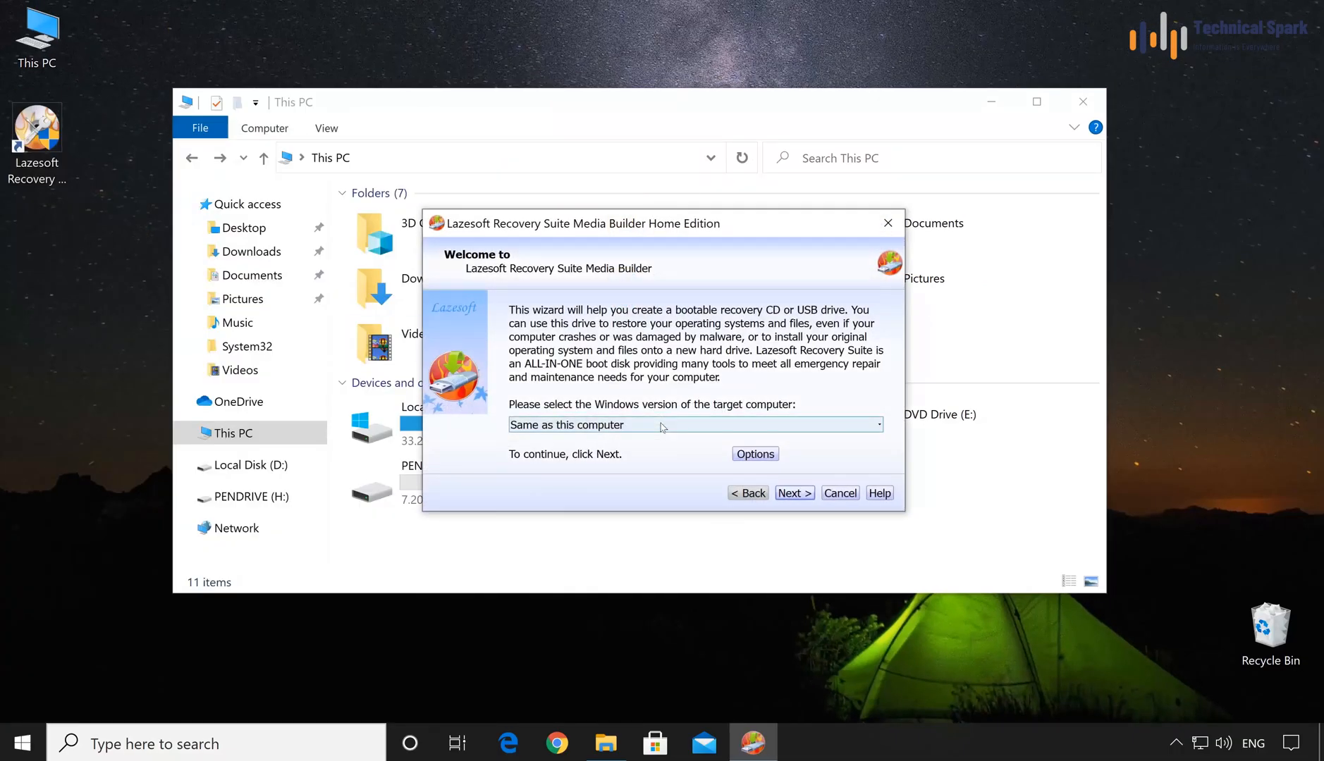
{"action": "left_click", "coordinate": [663, 426]}
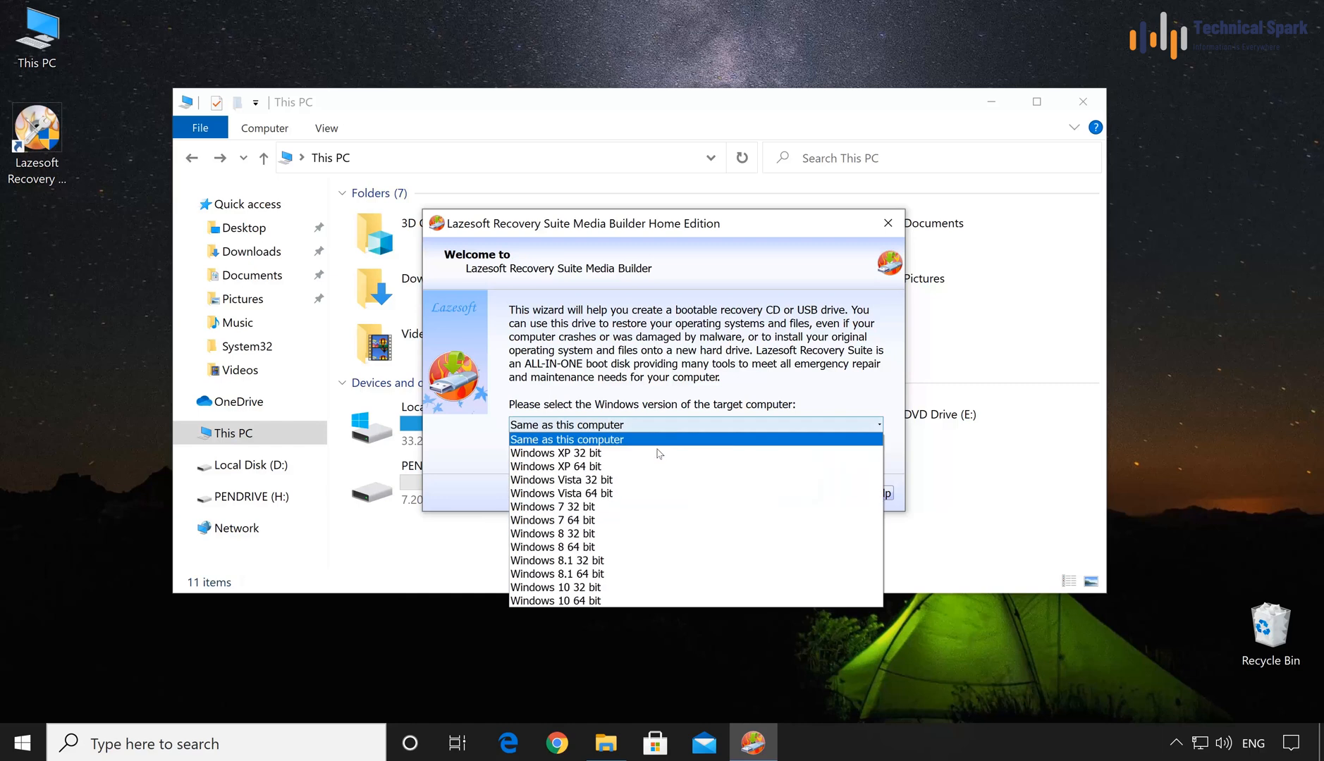
{"action": "left_click", "coordinate": [627, 600]}
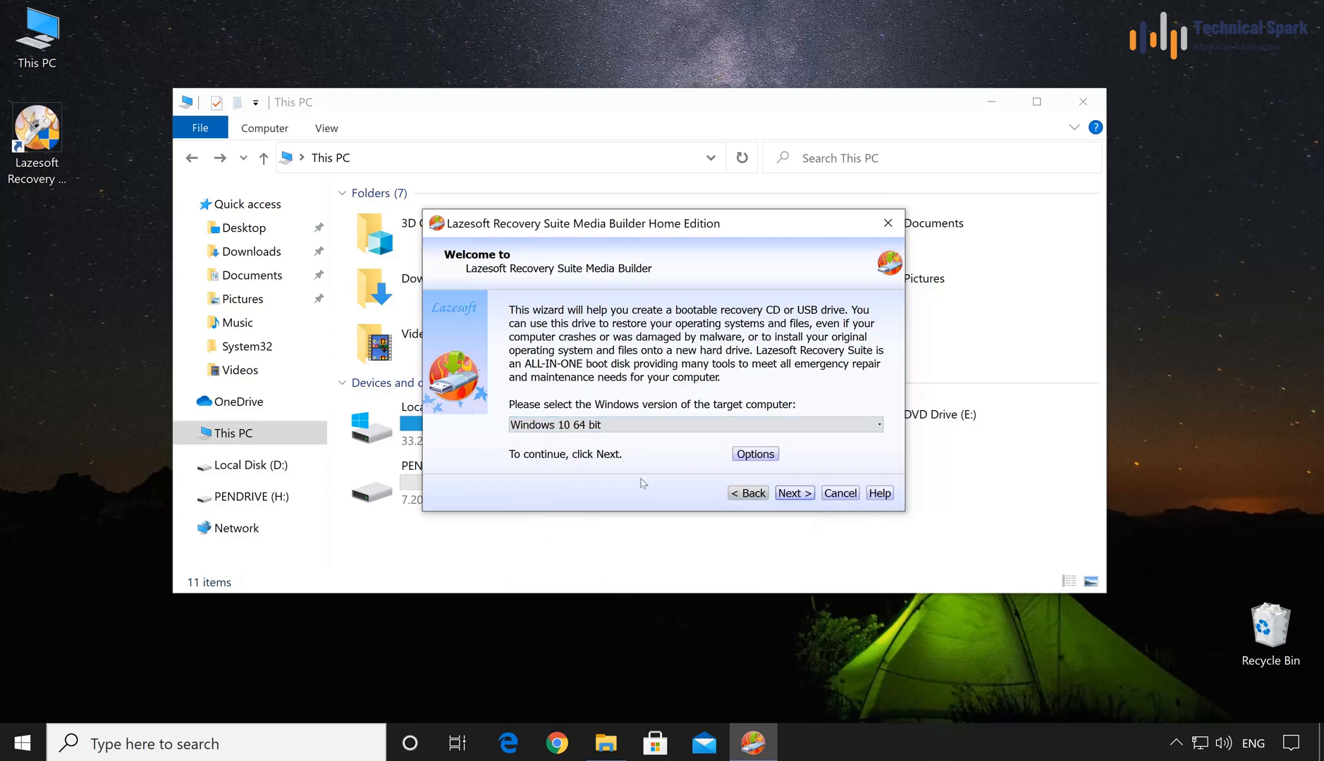
{"action": "left_click", "coordinate": [790, 495]}
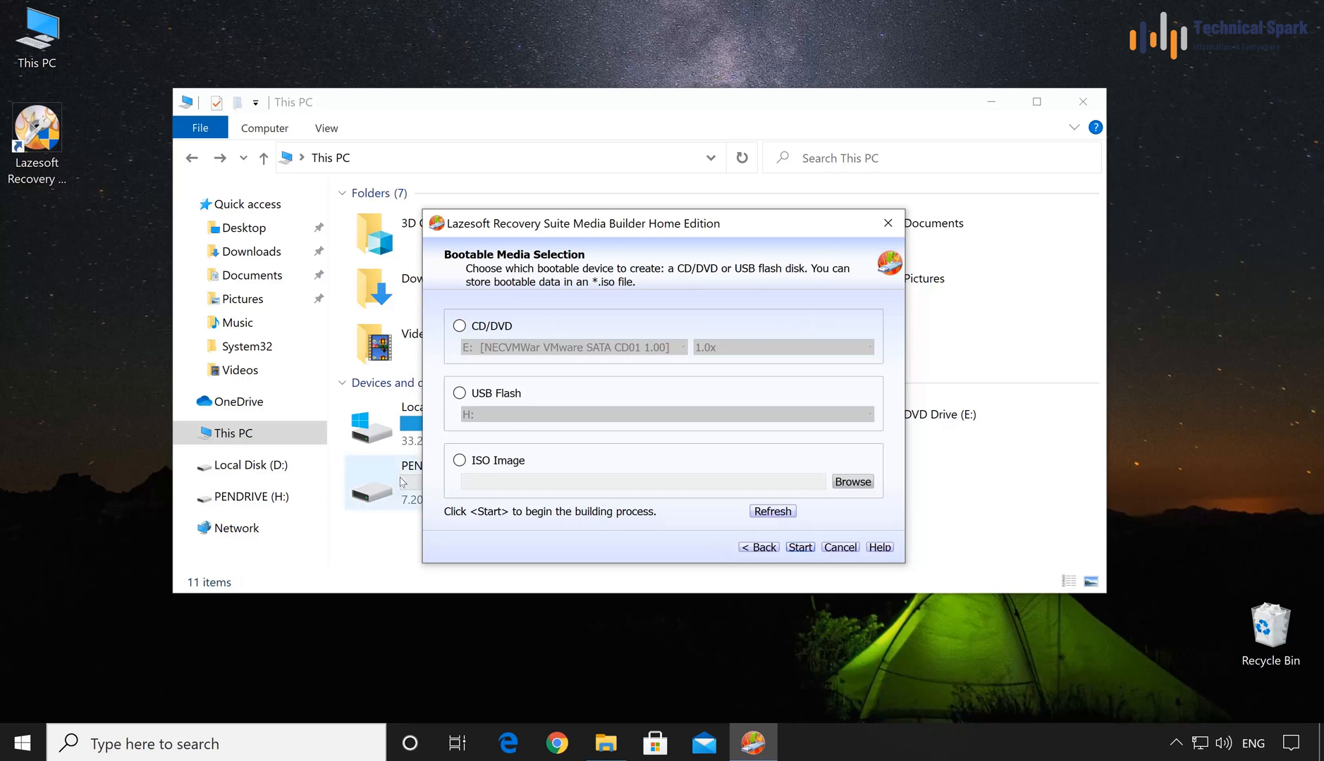
- Build the bootable recovery media on USB Flash drive H:, allowing the disk to be formatted, and finish the wizard
{"action": "left_click", "coordinate": [504, 397]}
{"action": "left_click_drag", "start_coordinate": [570, 230], "coordinate": [844, 243]}
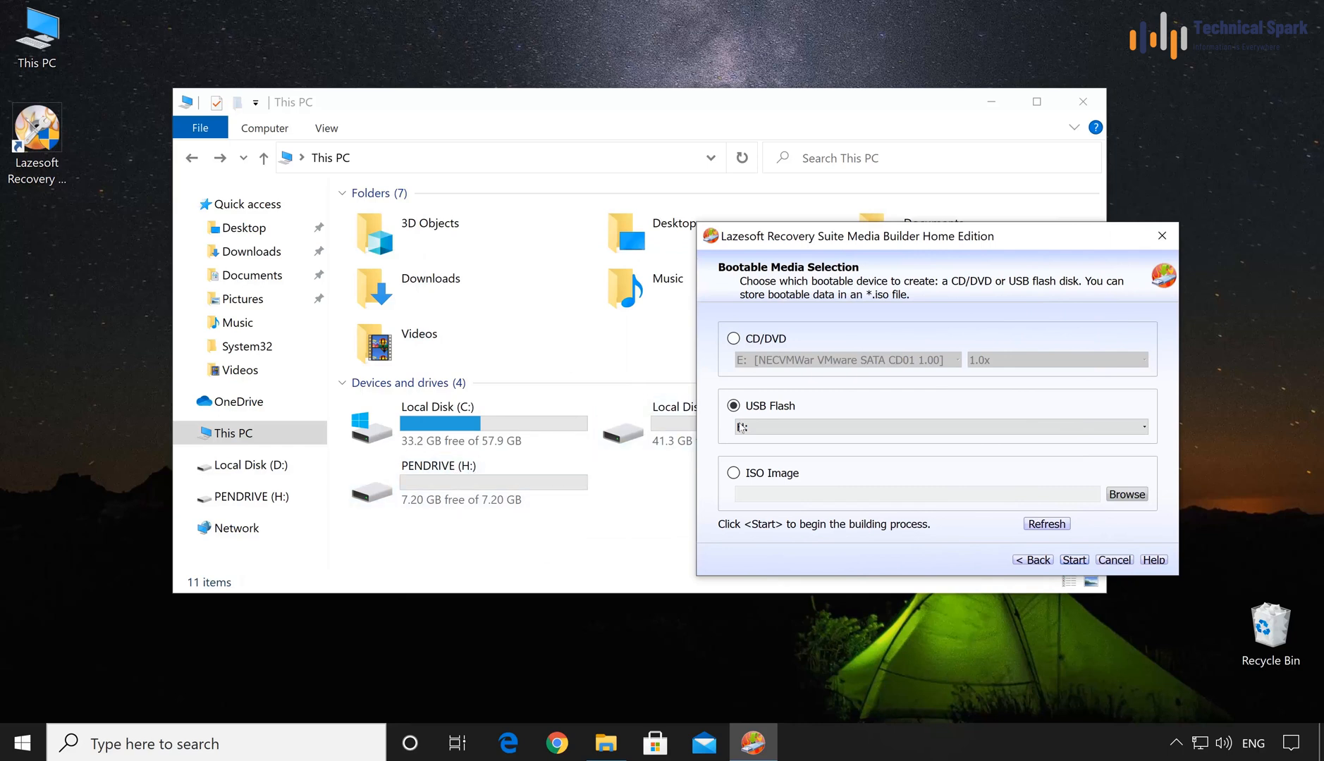
{"action": "left_click", "coordinate": [763, 432]}
{"action": "left_click", "coordinate": [763, 431]}
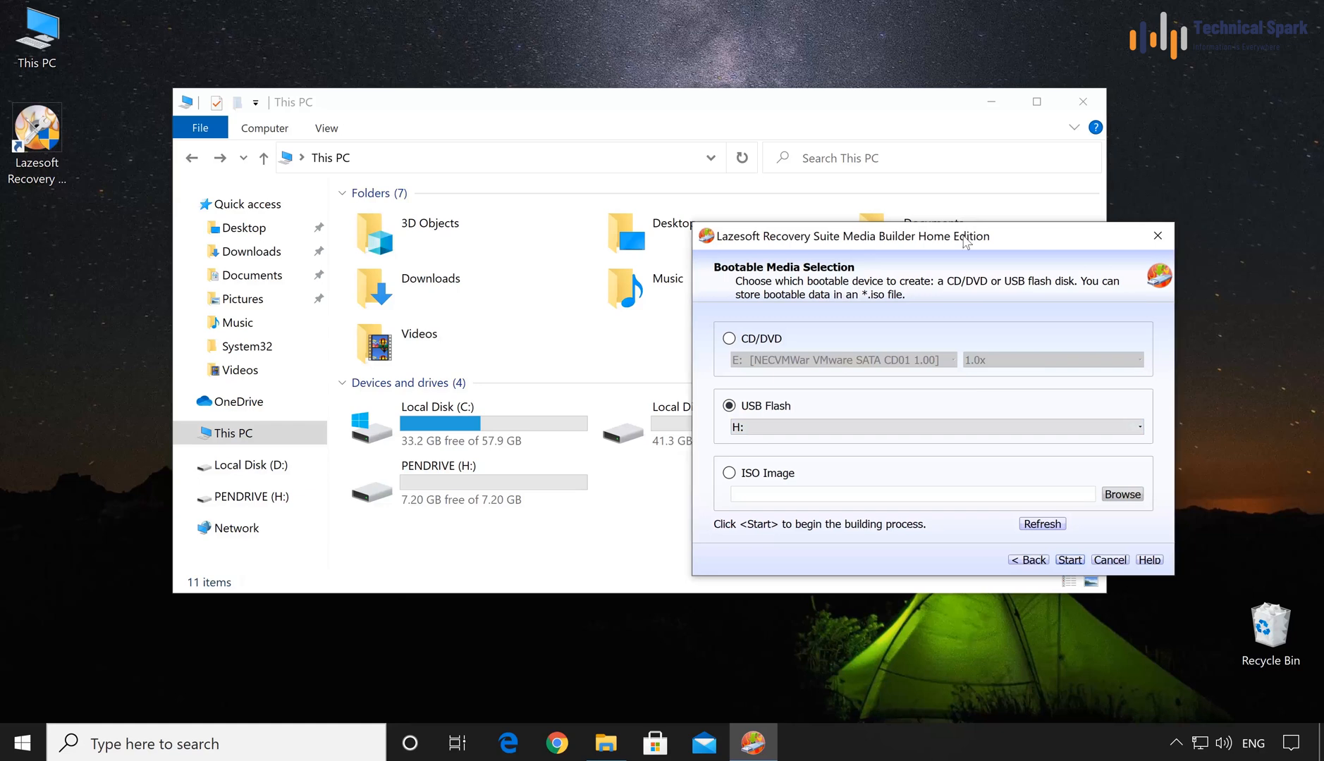
{"action": "left_click_drag", "start_coordinate": [969, 243], "coordinate": [574, 190]}
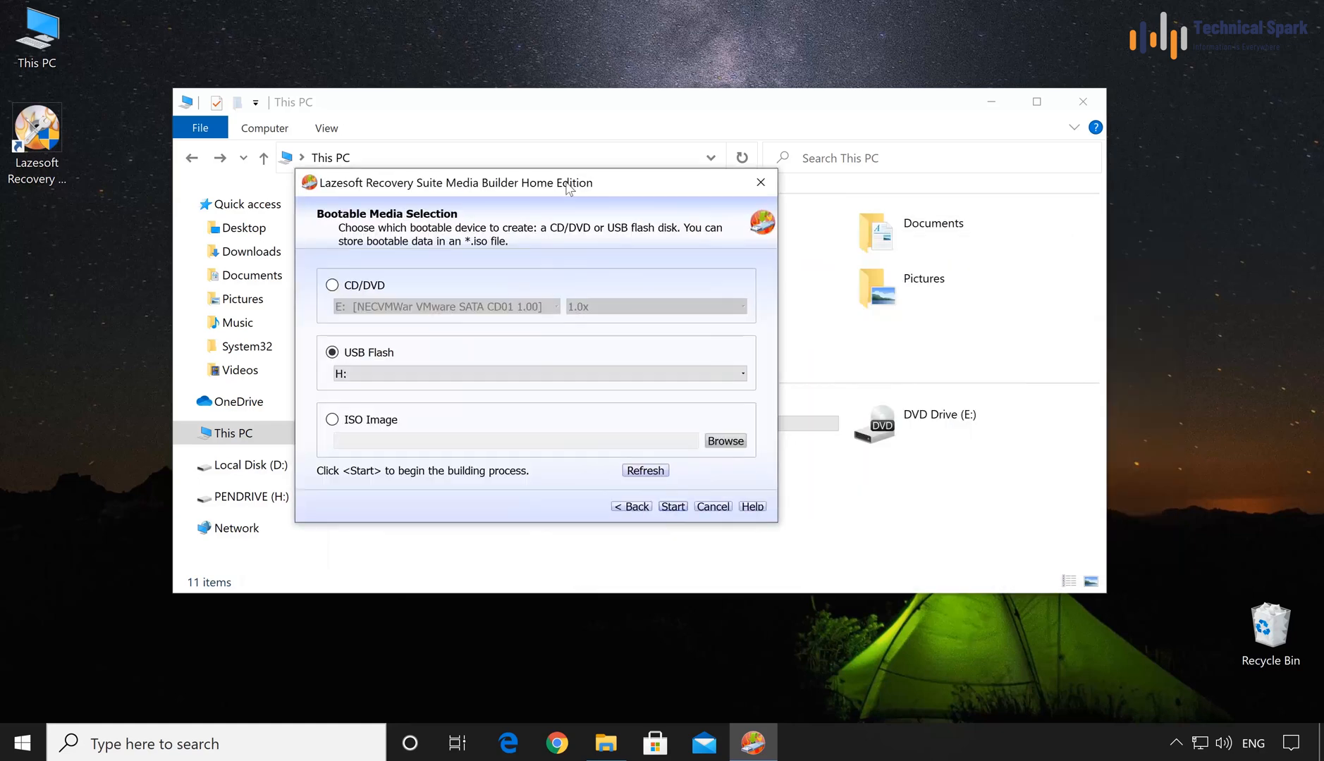
{"action": "left_click", "coordinate": [679, 507]}
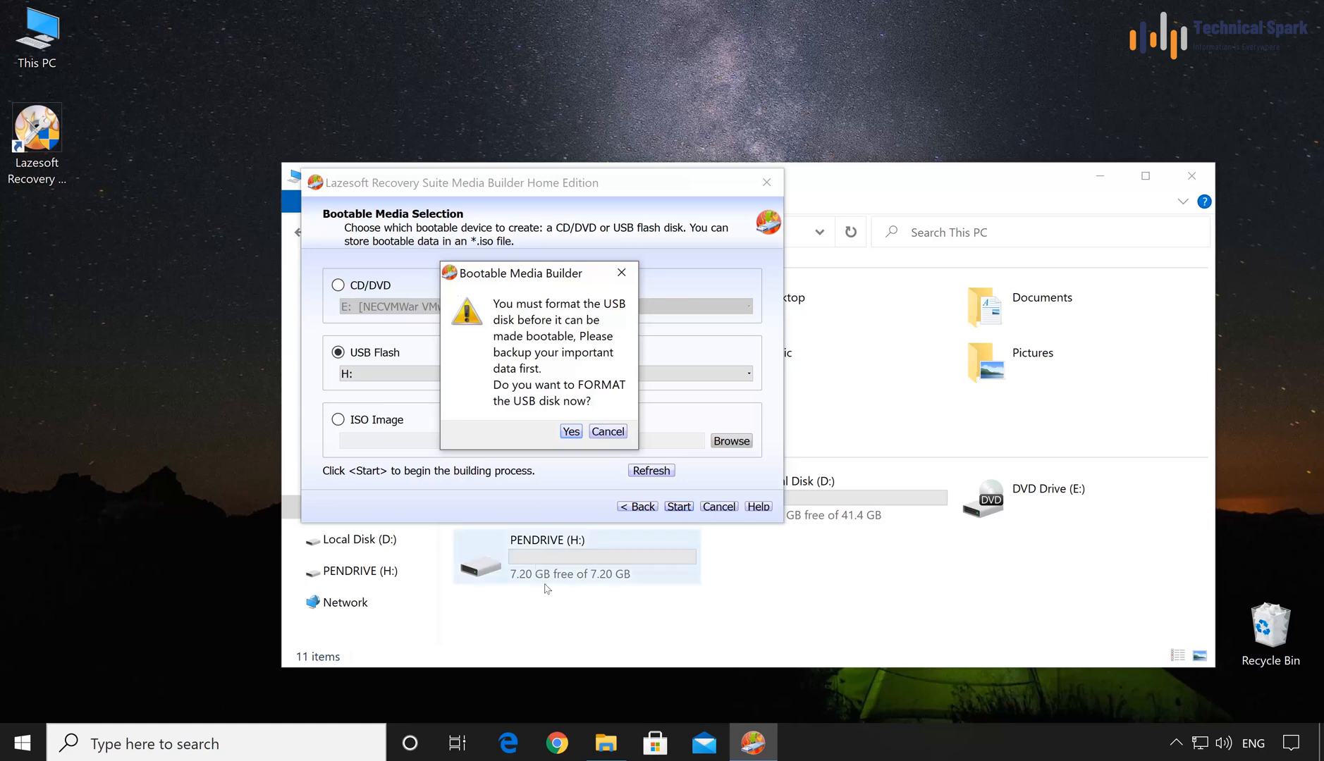
{"action": "left_click", "coordinate": [571, 432]}
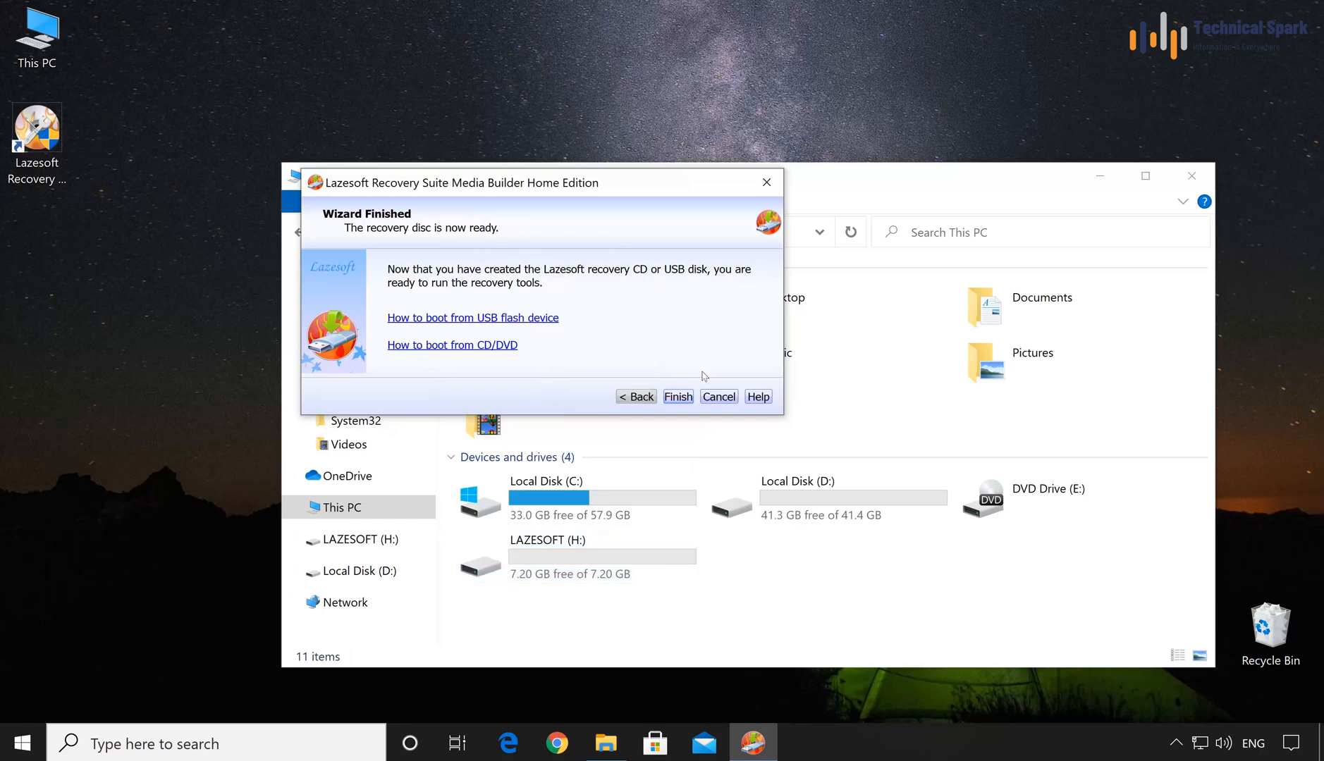
{"action": "left_click", "coordinate": [678, 397]}
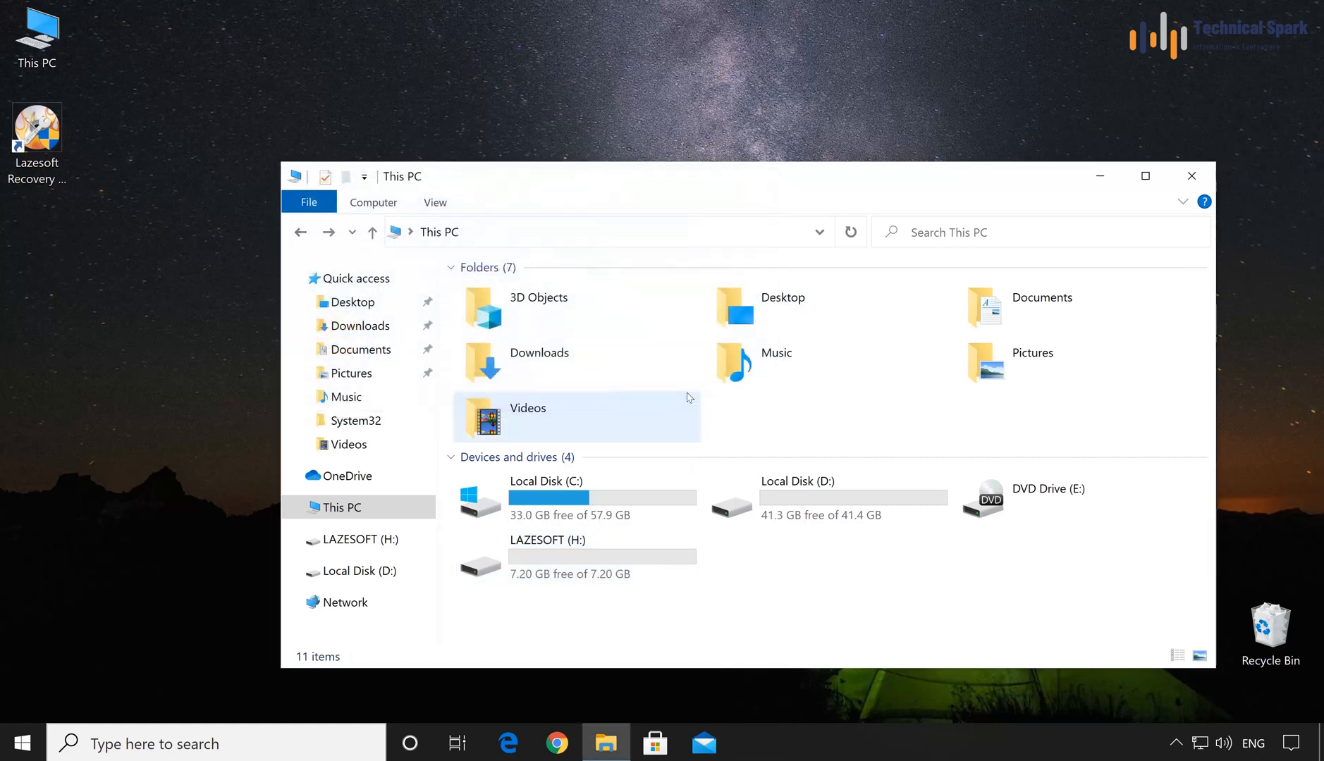
- Safely eject the DataTraveler 2.0 USB drive LAZESOFT (H:) and close File Explorer
{"action": "left_click", "coordinate": [509, 570]}
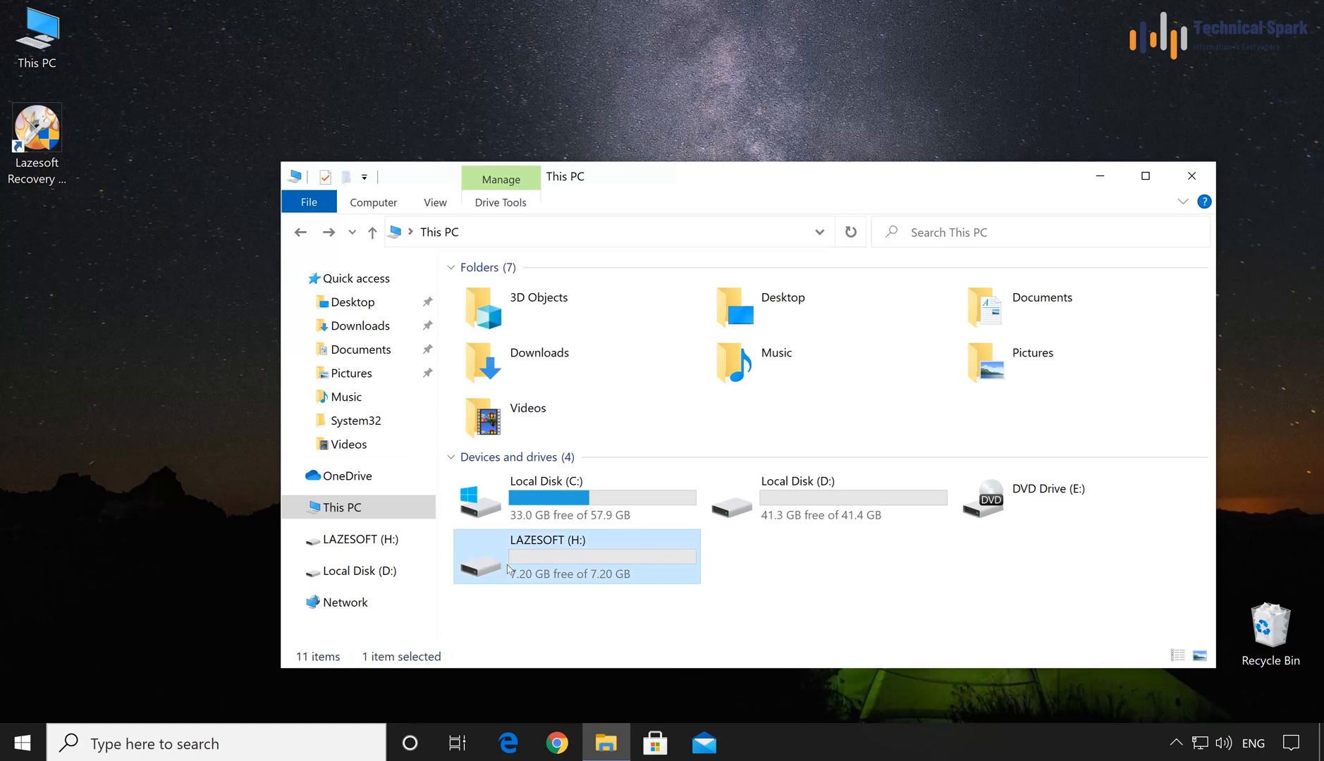
{"action": "left_click", "coordinate": [1176, 743]}
{"action": "left_click", "coordinate": [1144, 664]}
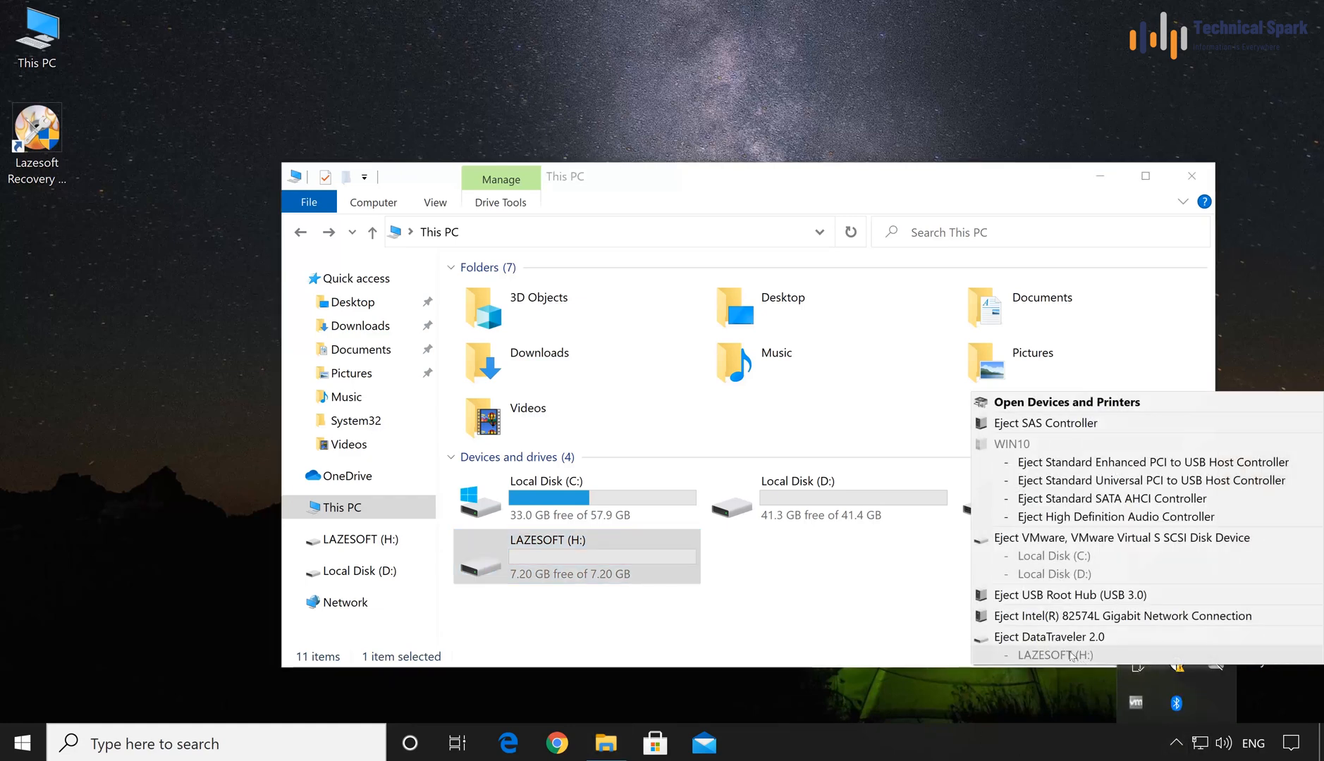
{"action": "left_click", "coordinate": [1043, 638]}
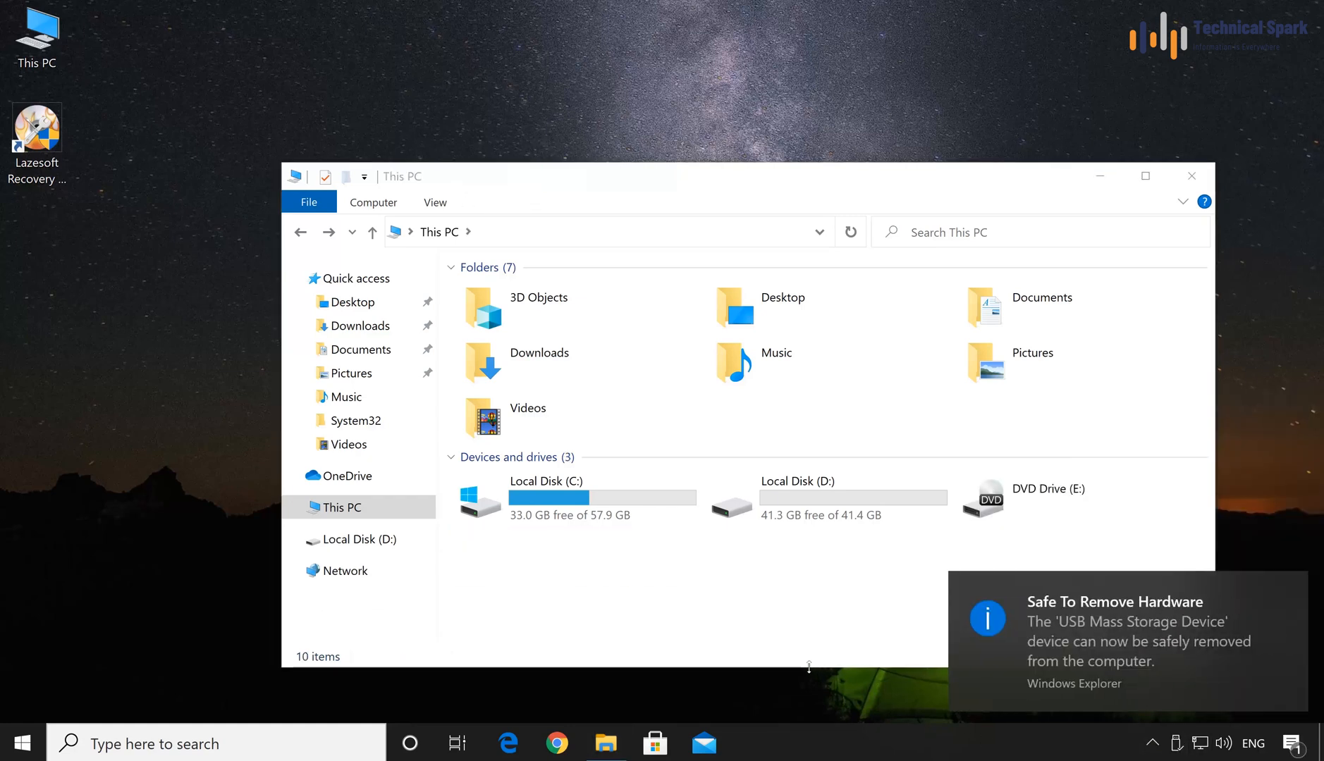
{"action": "left_click", "coordinate": [1192, 175]}
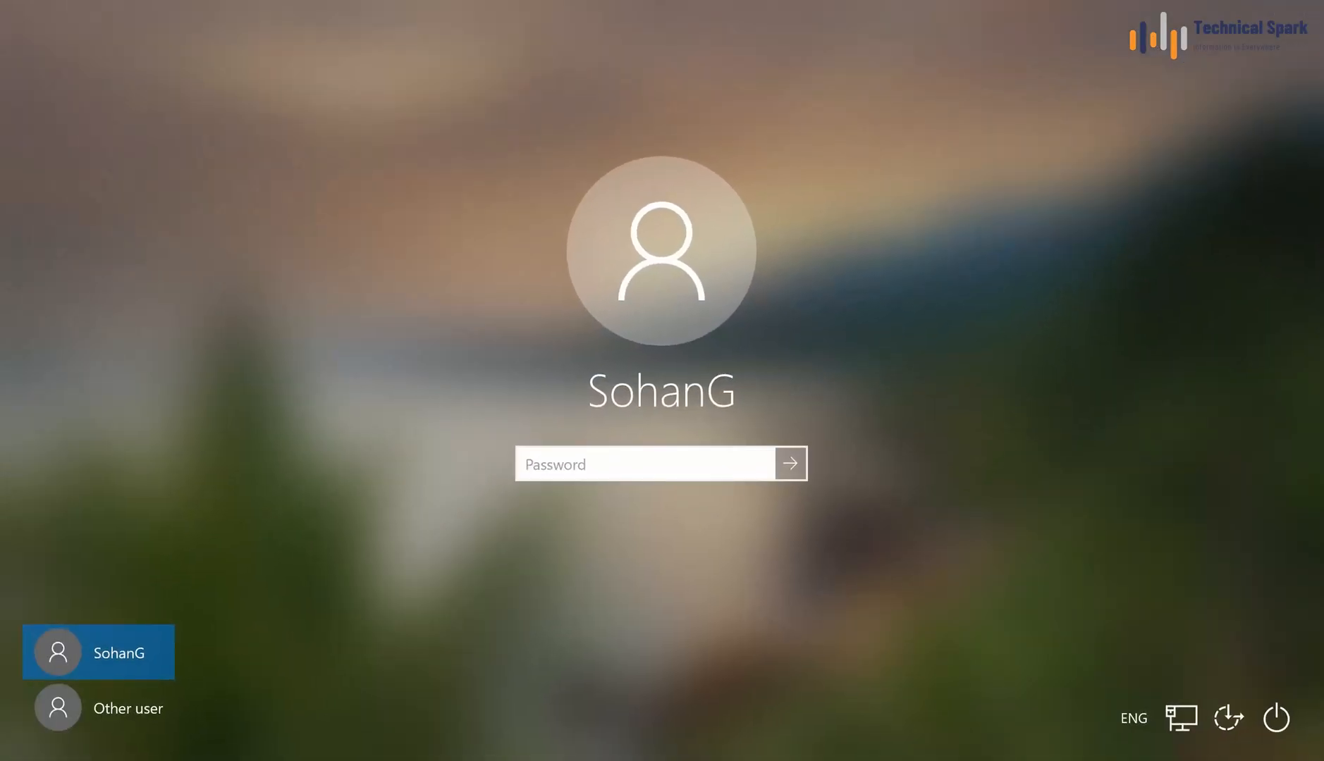
- Try to sign in on the locked computer with a blank password and with a guess for the account password
{"action": "left_click", "coordinate": [793, 468]}
{"action": "left_click", "coordinate": [643, 515]}
{"action": "left_click", "coordinate": [789, 465]}
{"action": "left_click", "coordinate": [644, 488]}
{"action": "type", "text": "******"}
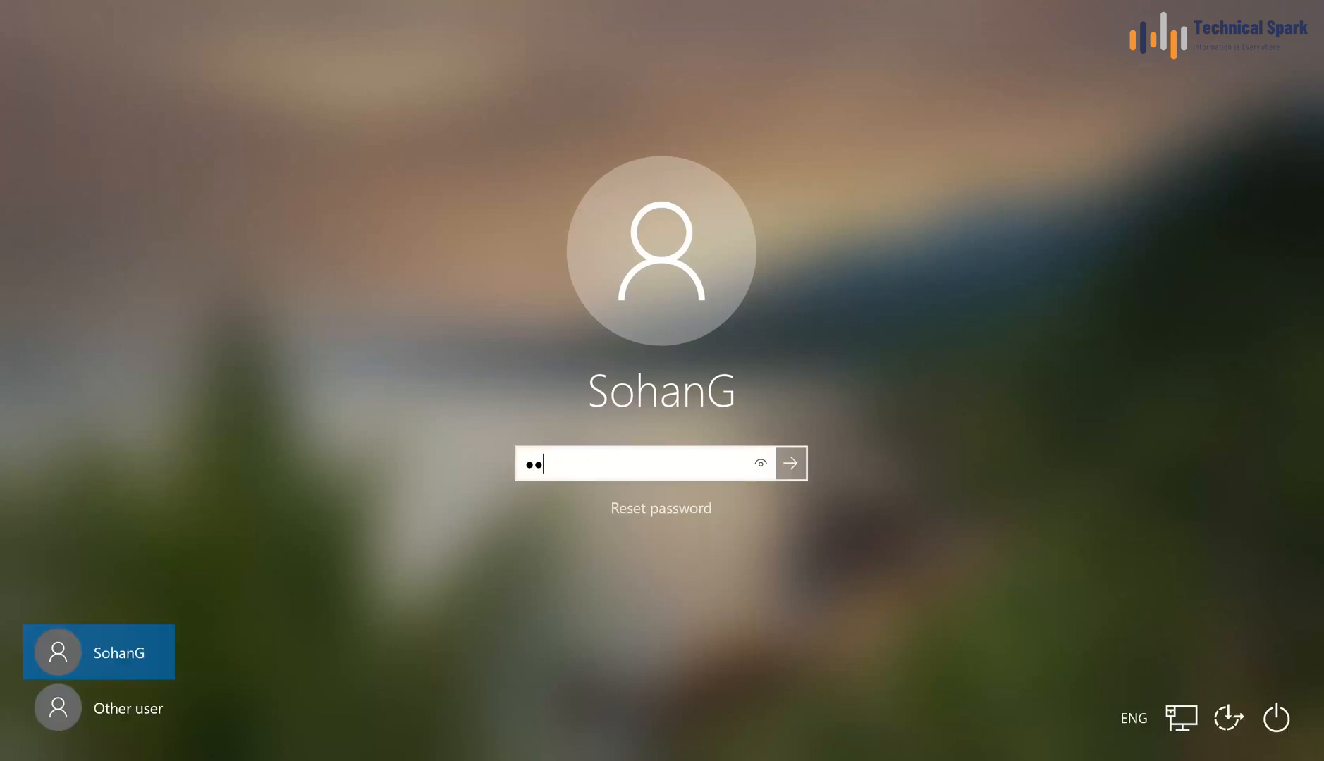
{"action": "key", "text": "Return"}
{"action": "key", "text": "Return"}
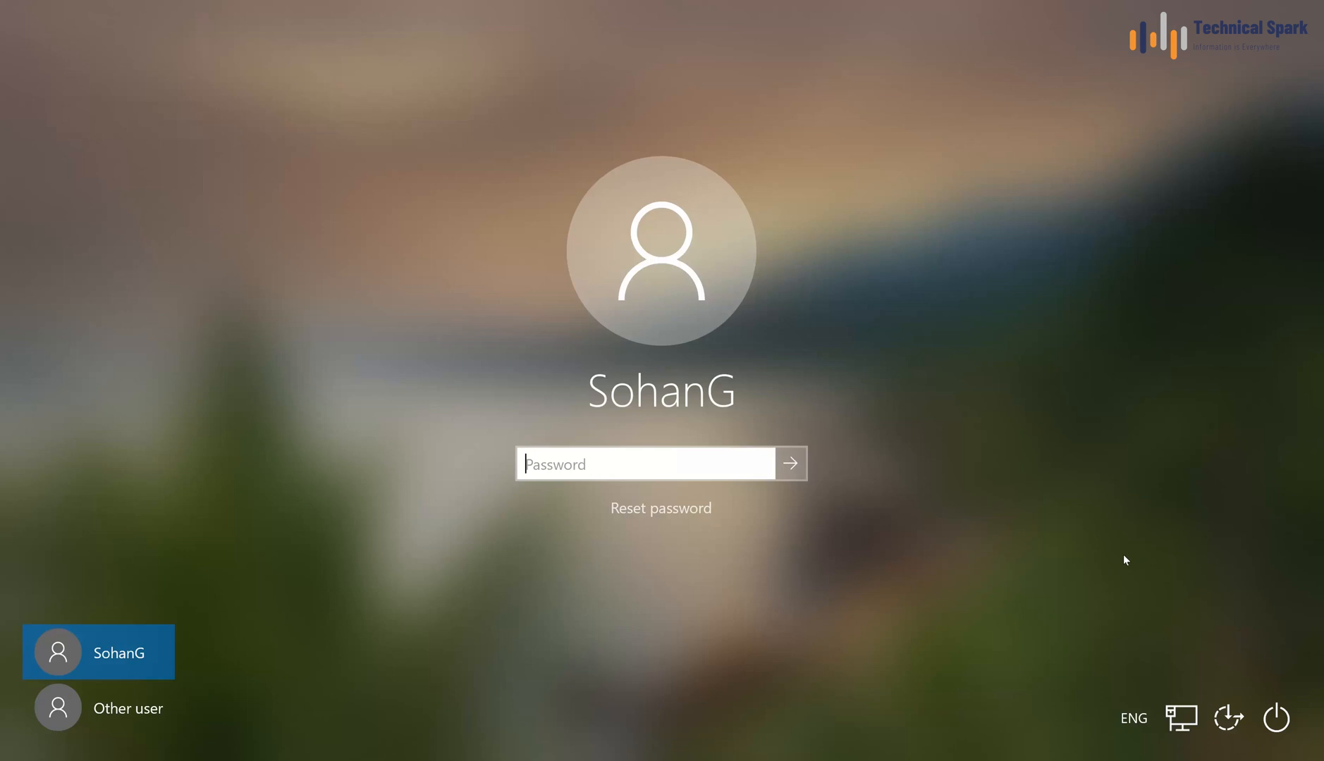
- Restart the locked computer from the sign-in screen
{"action": "left_click", "coordinate": [1276, 717]}
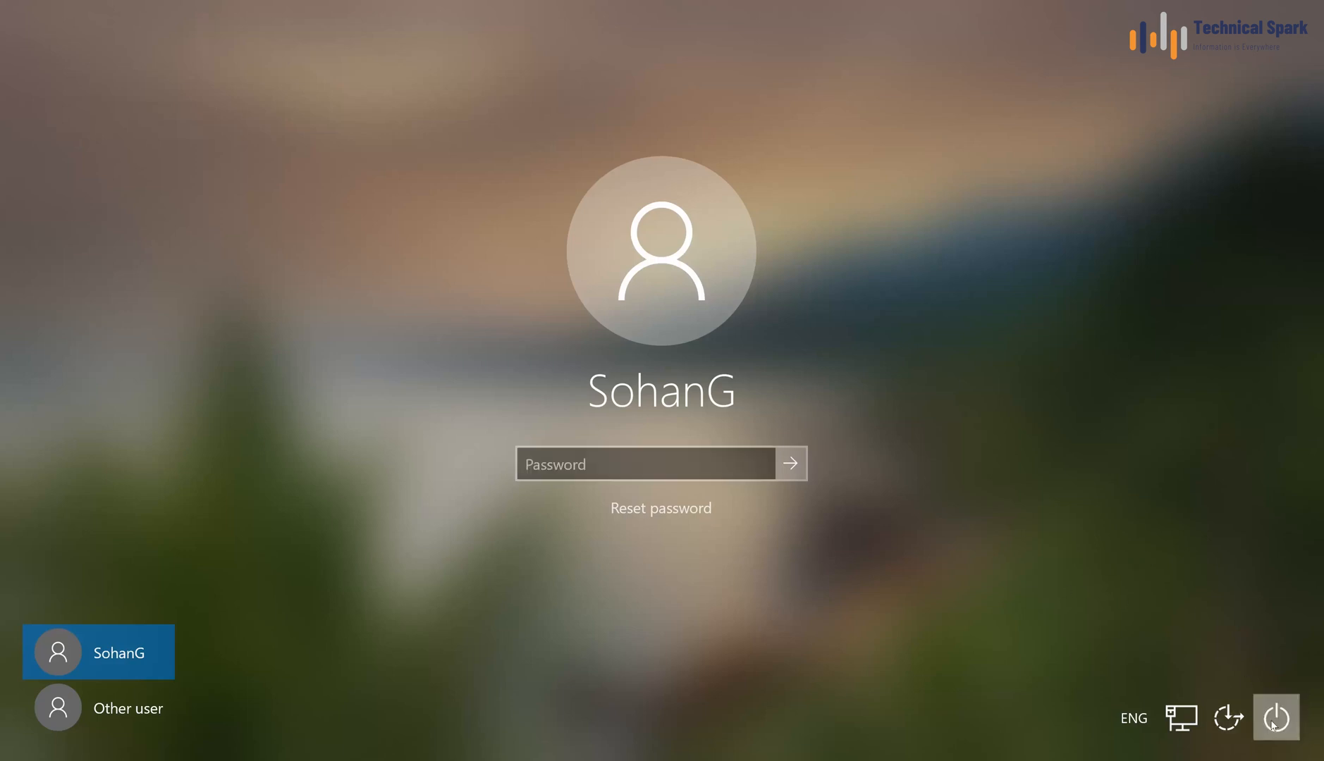
{"action": "left_click", "coordinate": [1245, 670]}
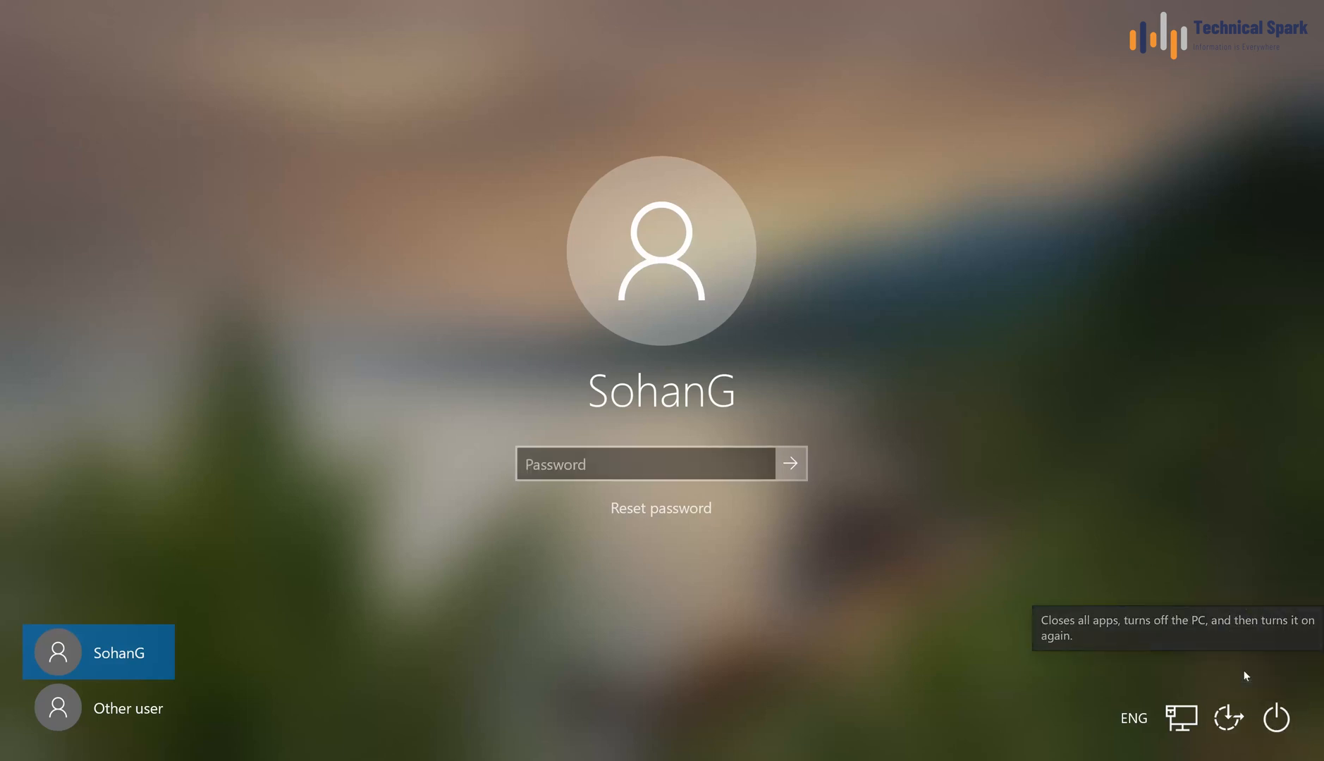
{"action": "left_click", "coordinate": [1244, 663]}
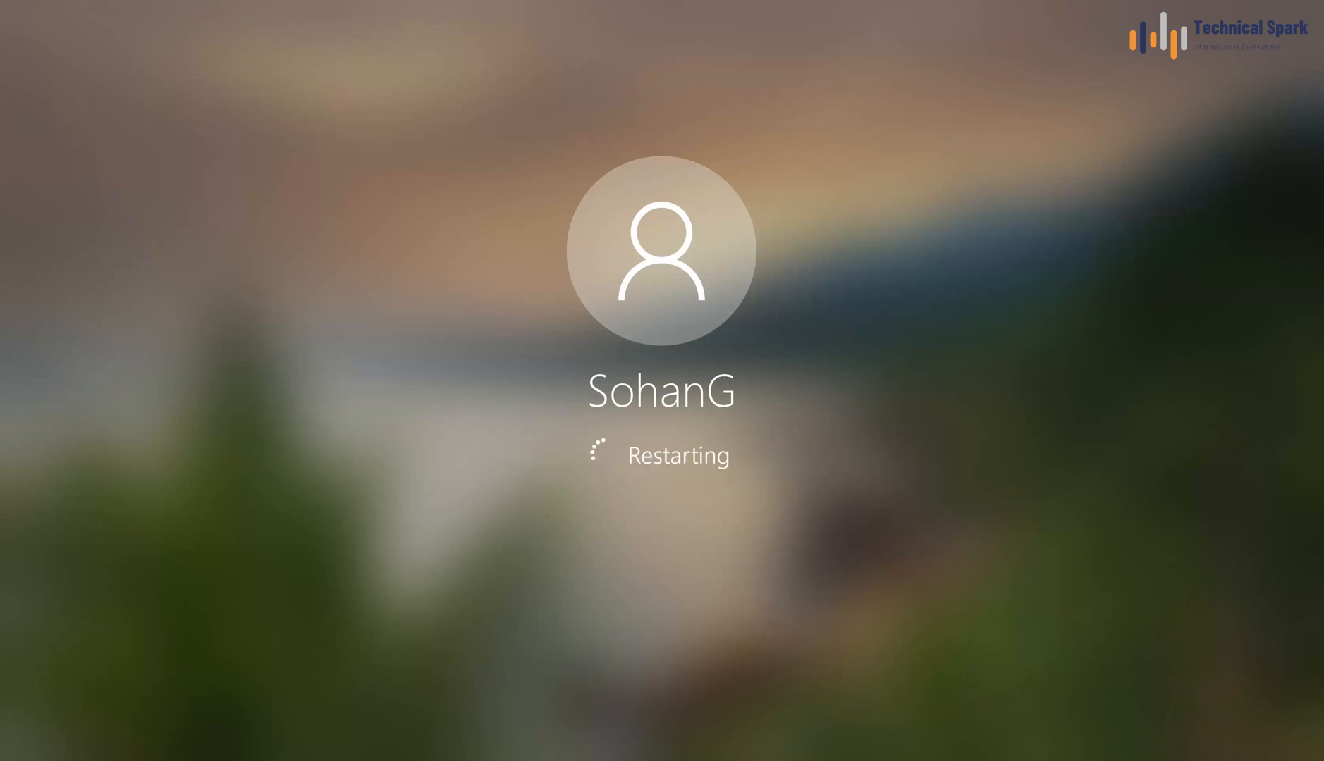